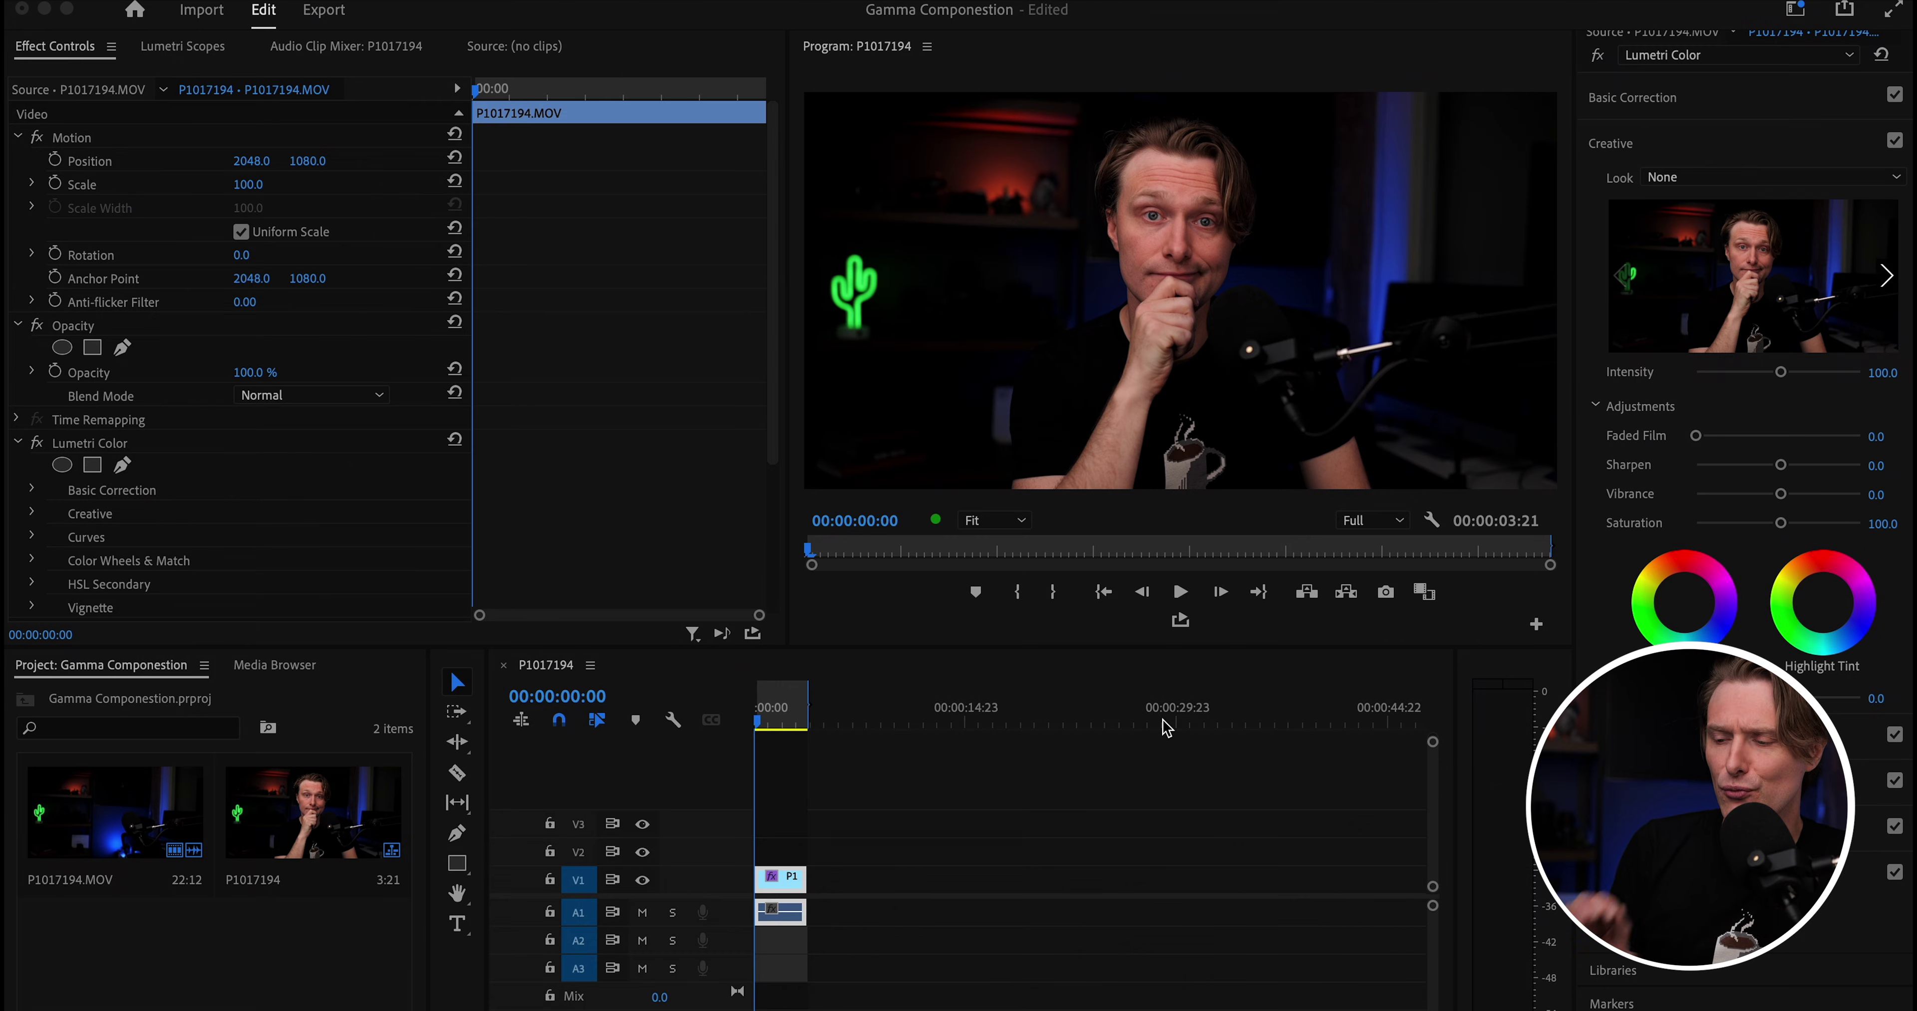
# Play the edited sequence in the program monitor to examine its colours, and stop playback near the end.
pyautogui.click(1181, 592)
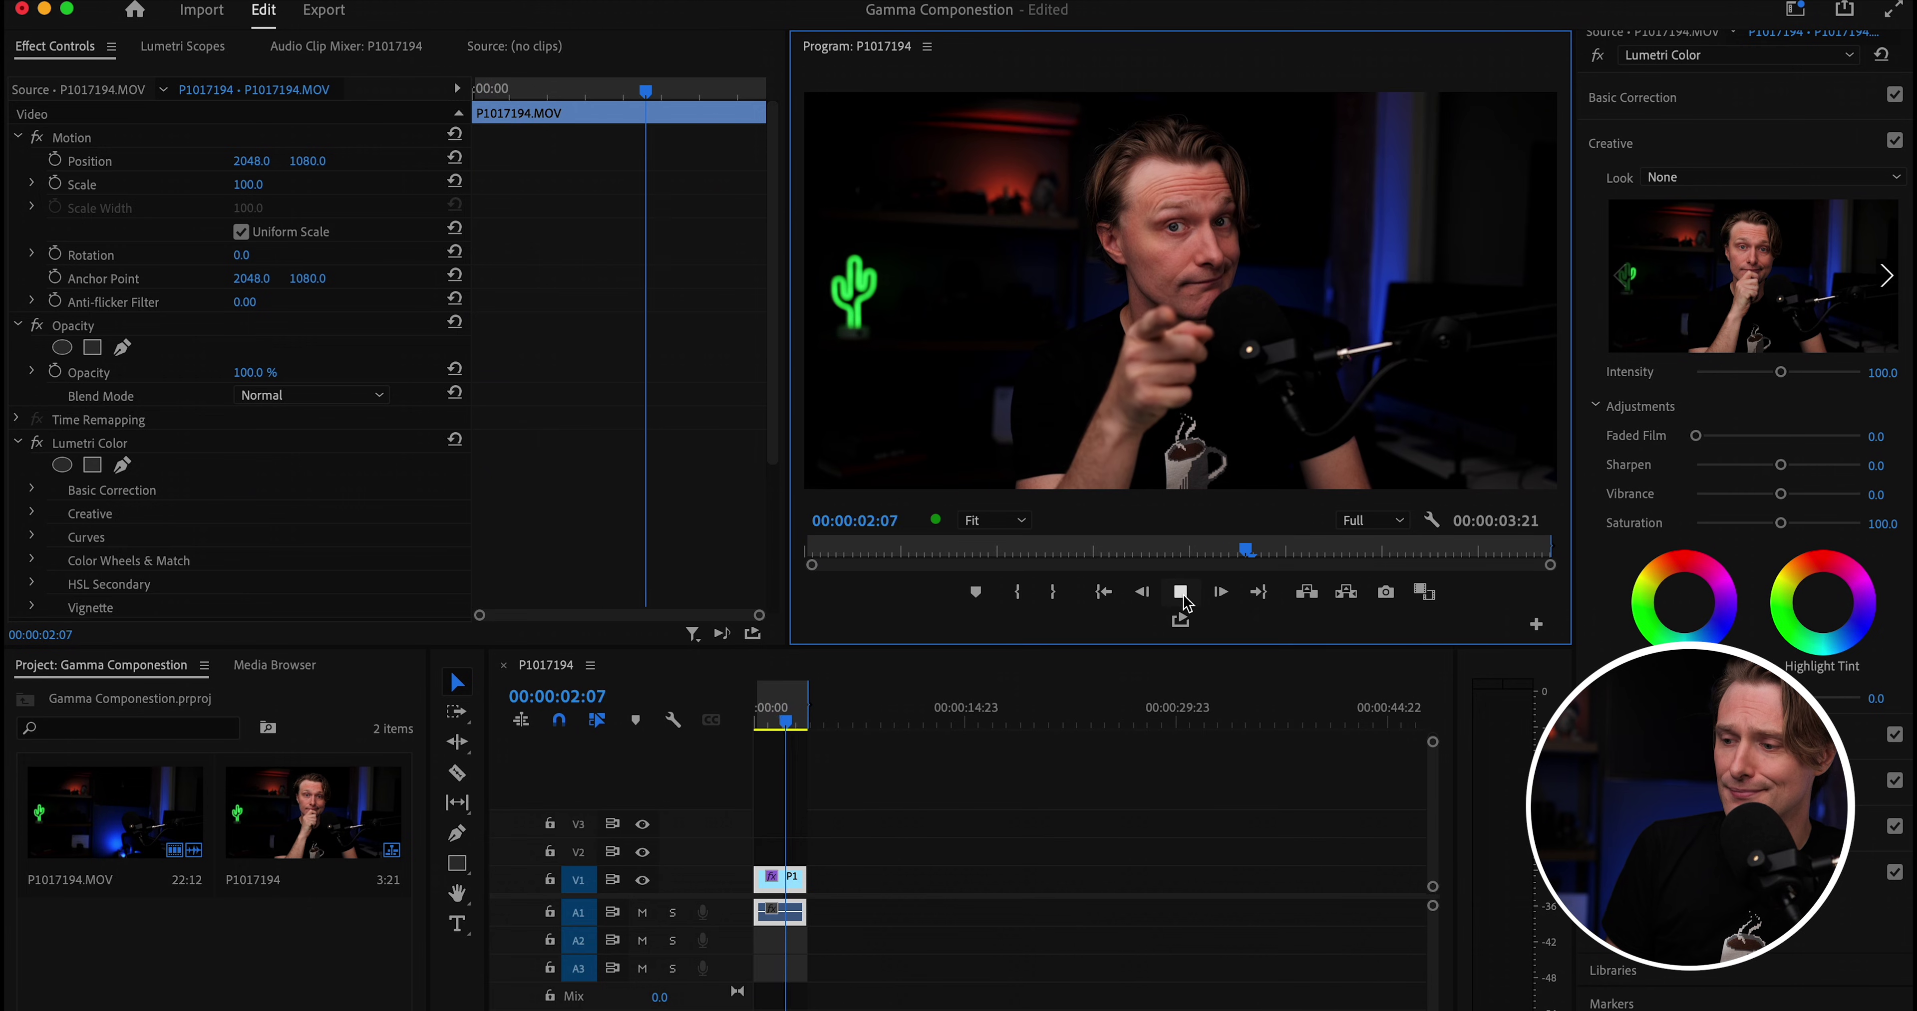
pyautogui.click(1183, 597)
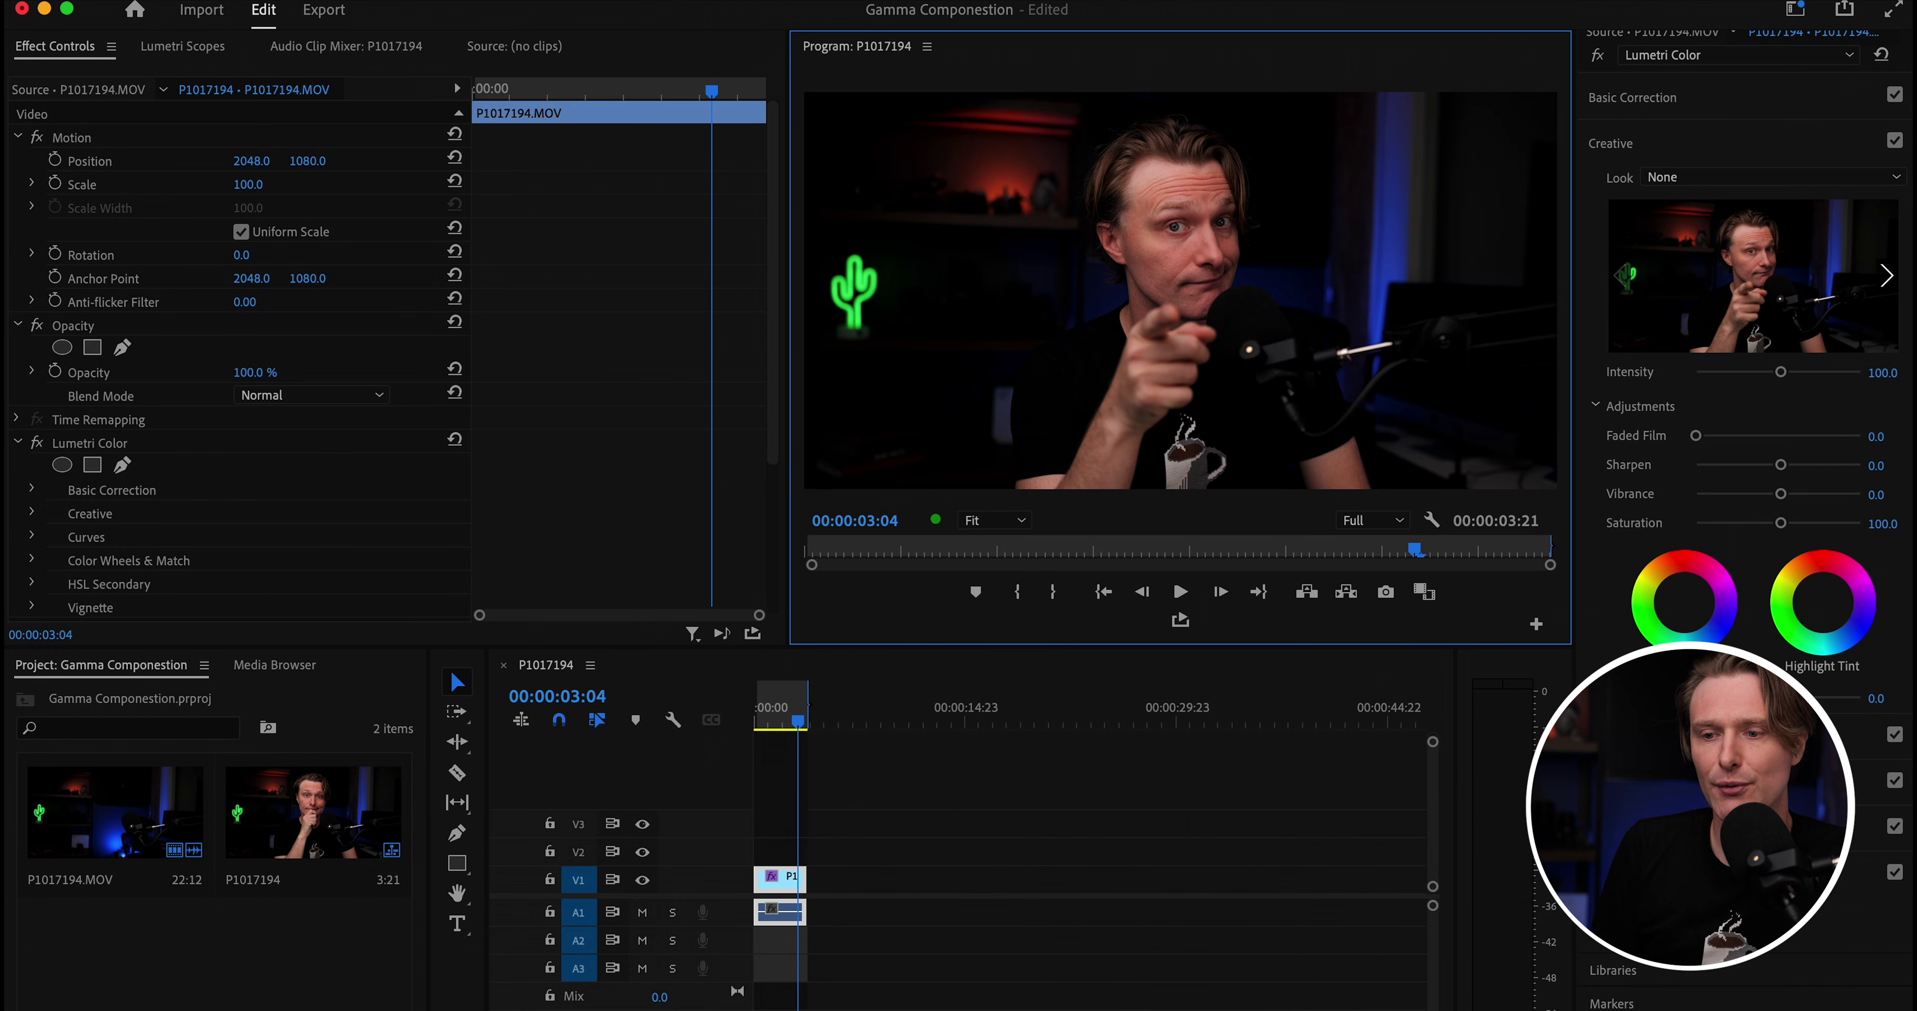
# Open the media export settings for the sequence and set its bitrate encoding to VBR, 1 pass.
pyautogui.click(182, 1)
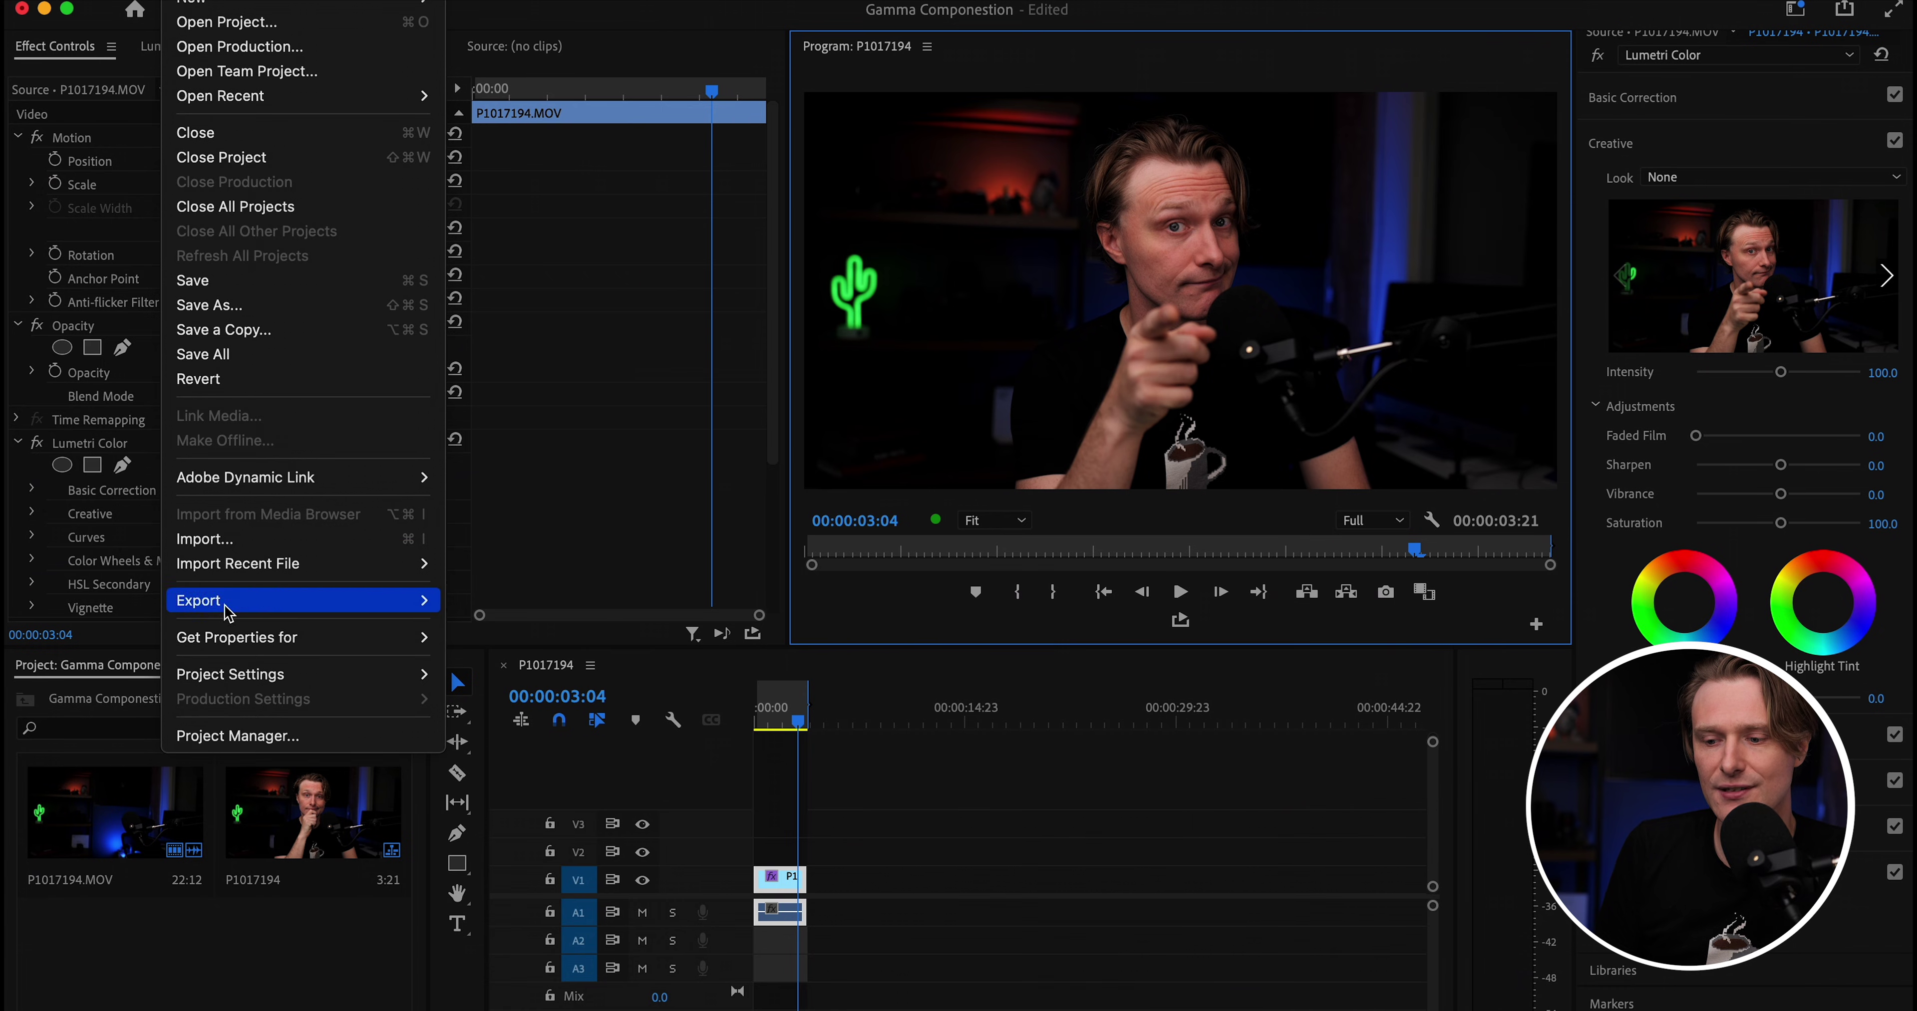
pyautogui.click(926, 557)
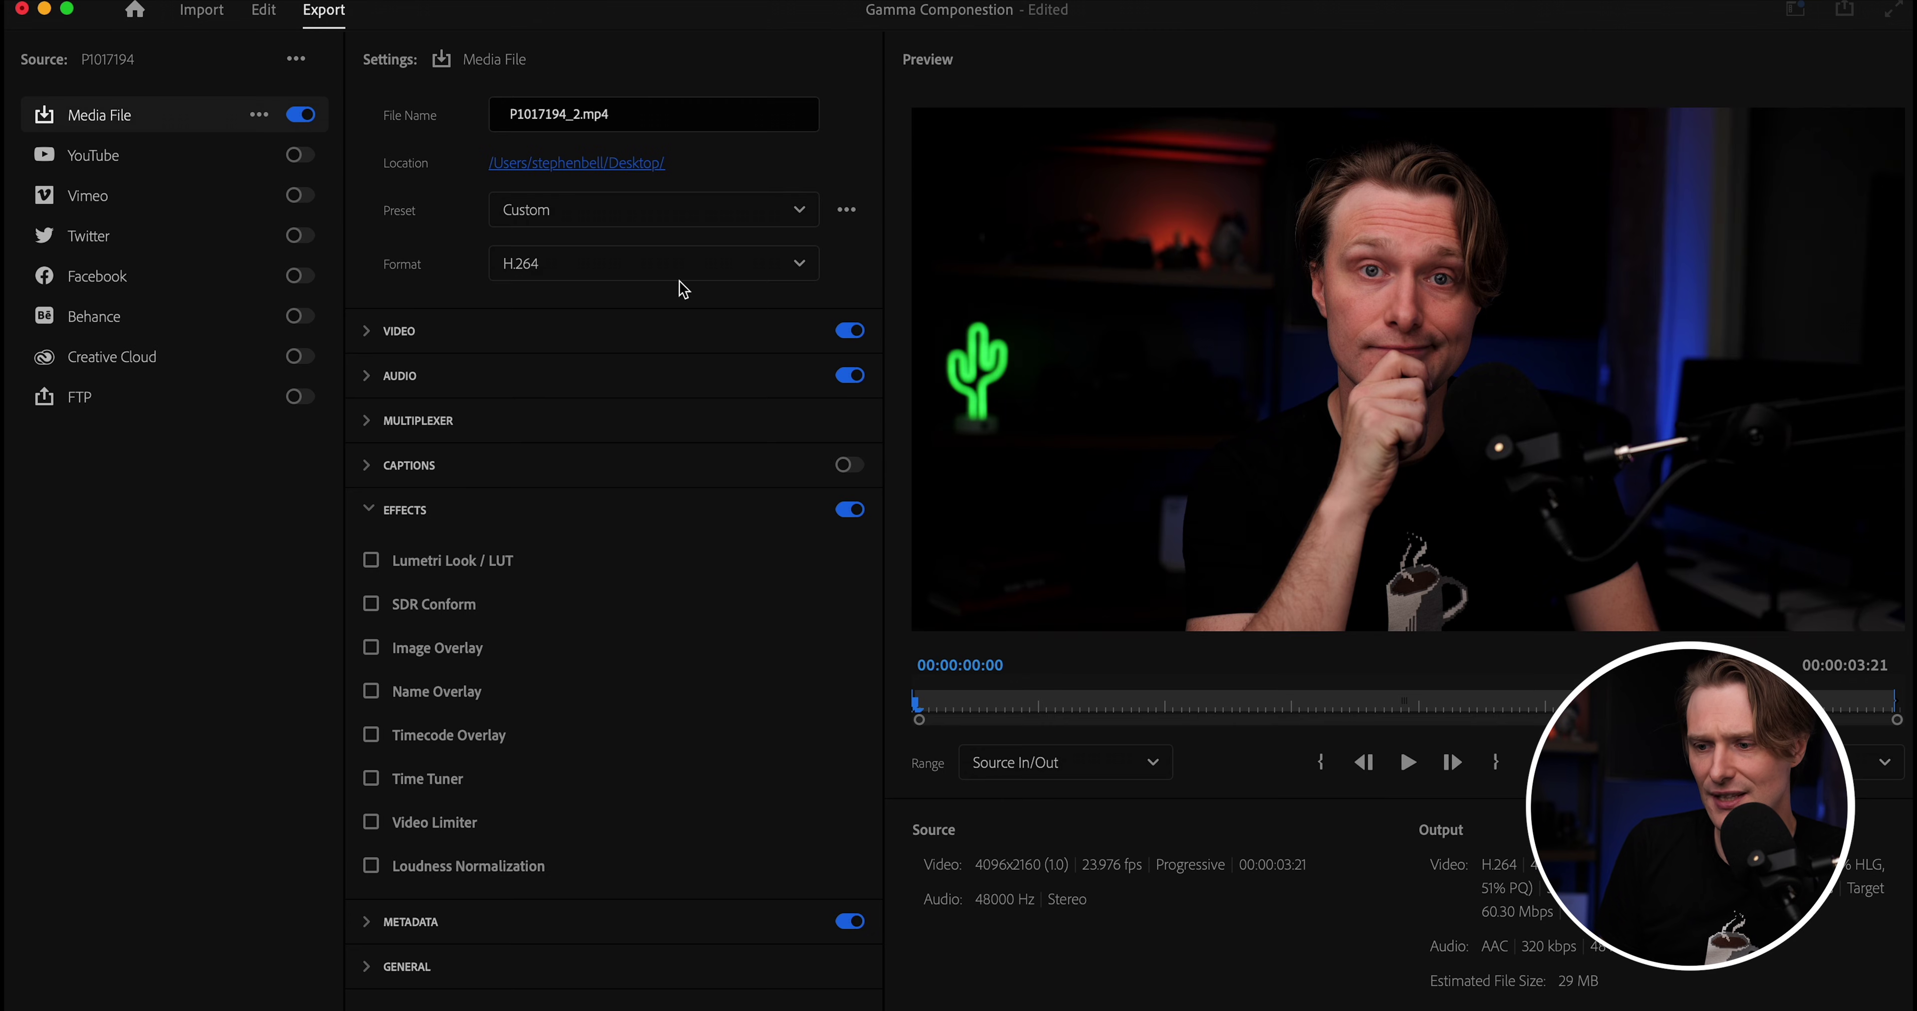
pyautogui.click(365, 331)
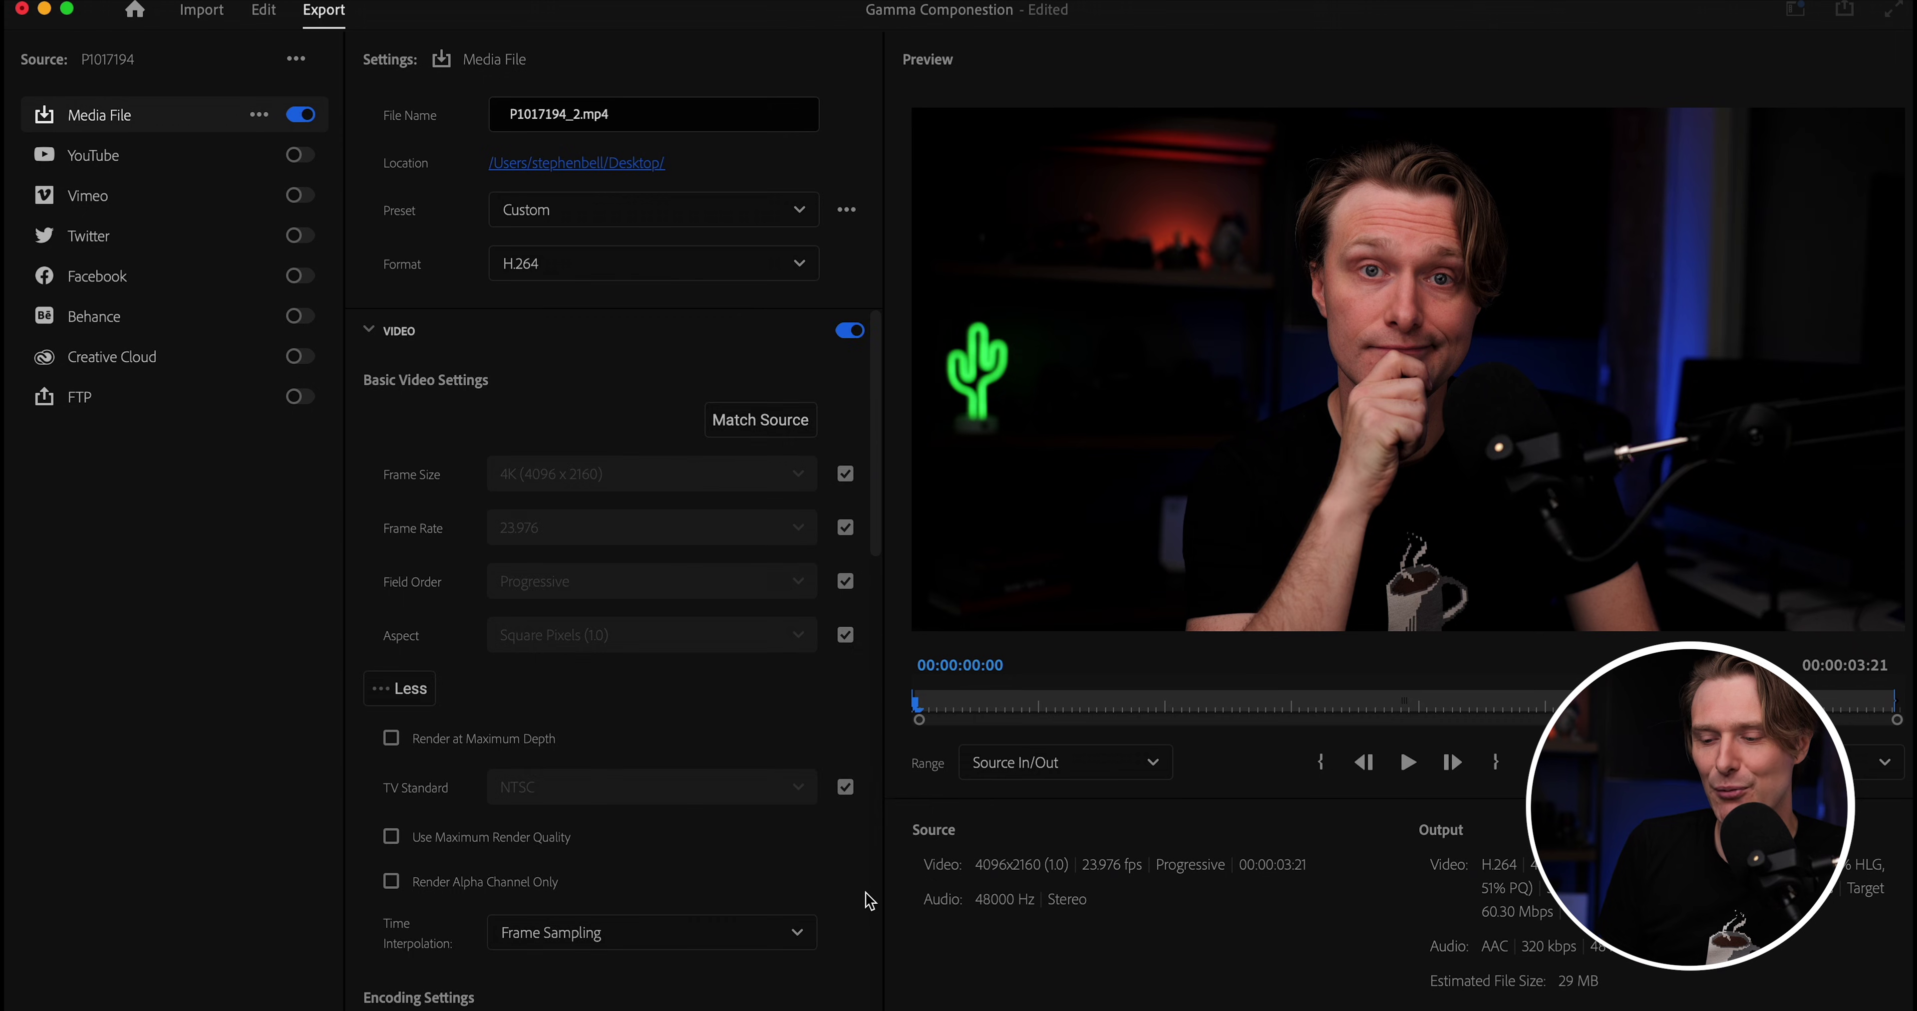
pyautogui.scroll(-10, 867, 900)
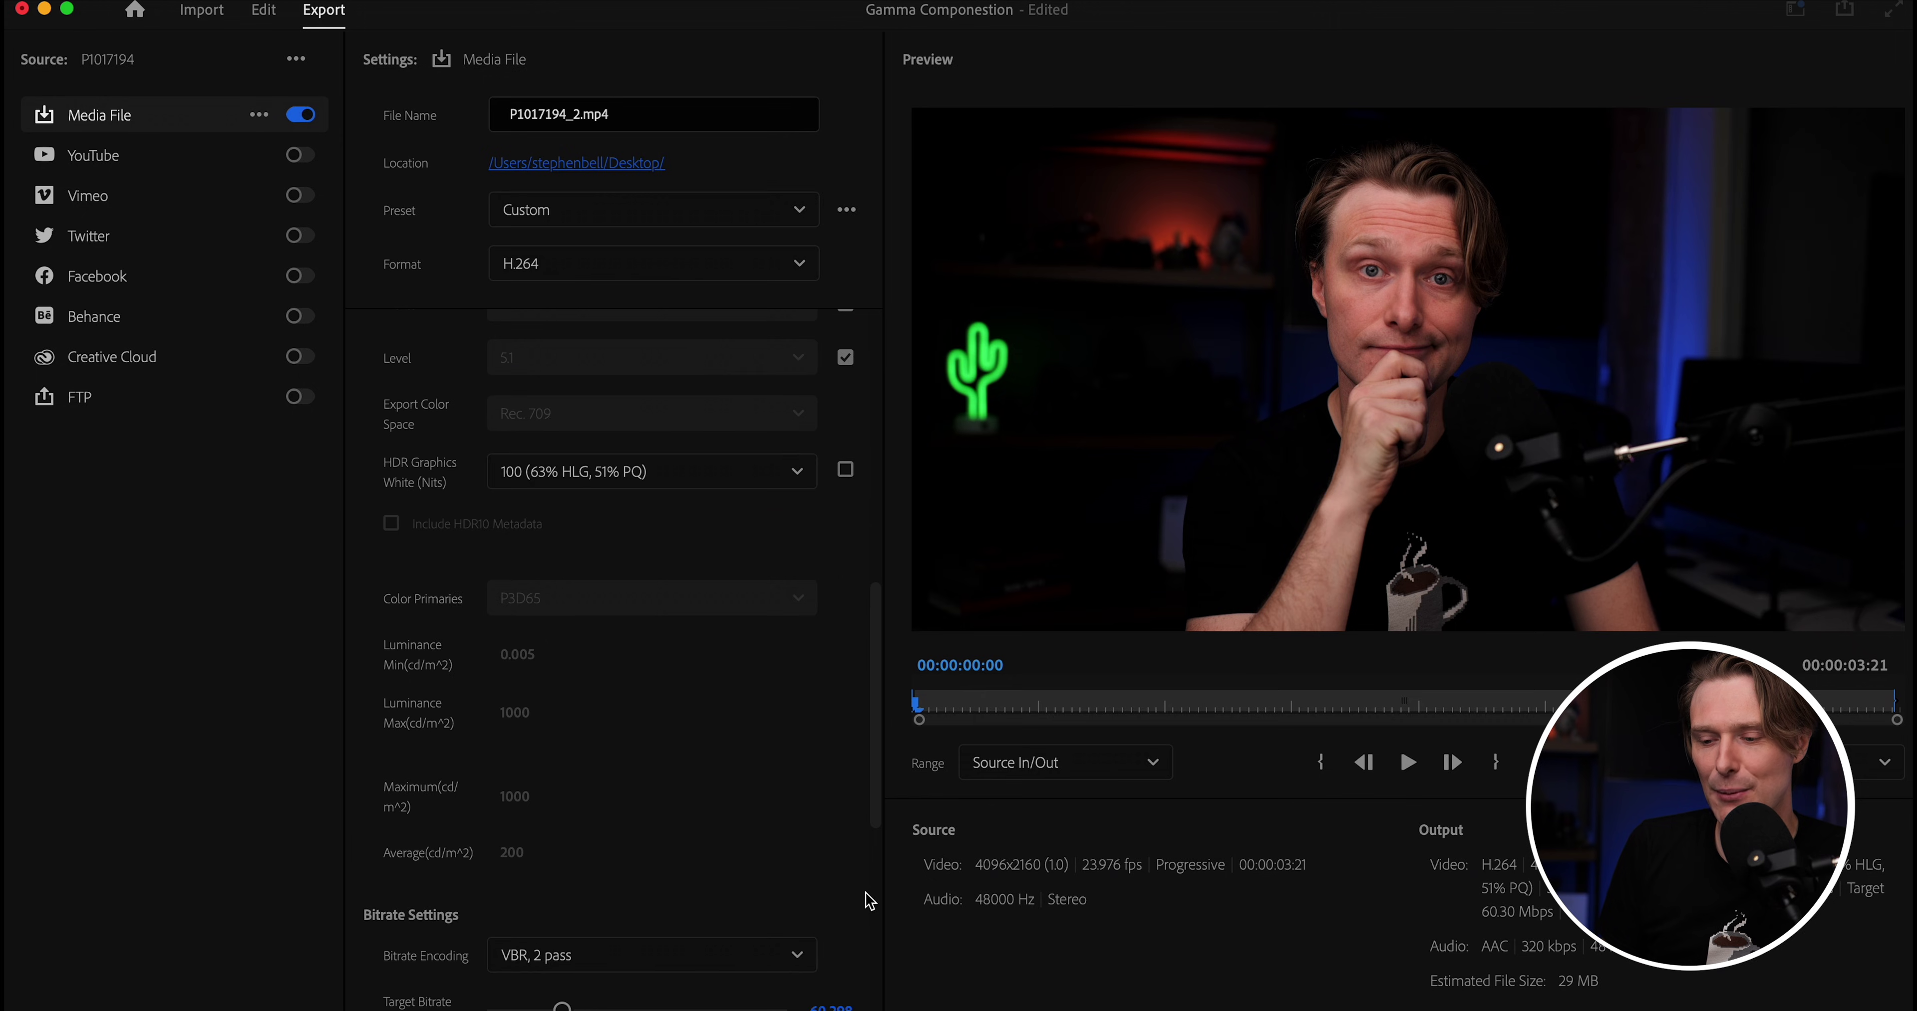
pyautogui.click(796, 669)
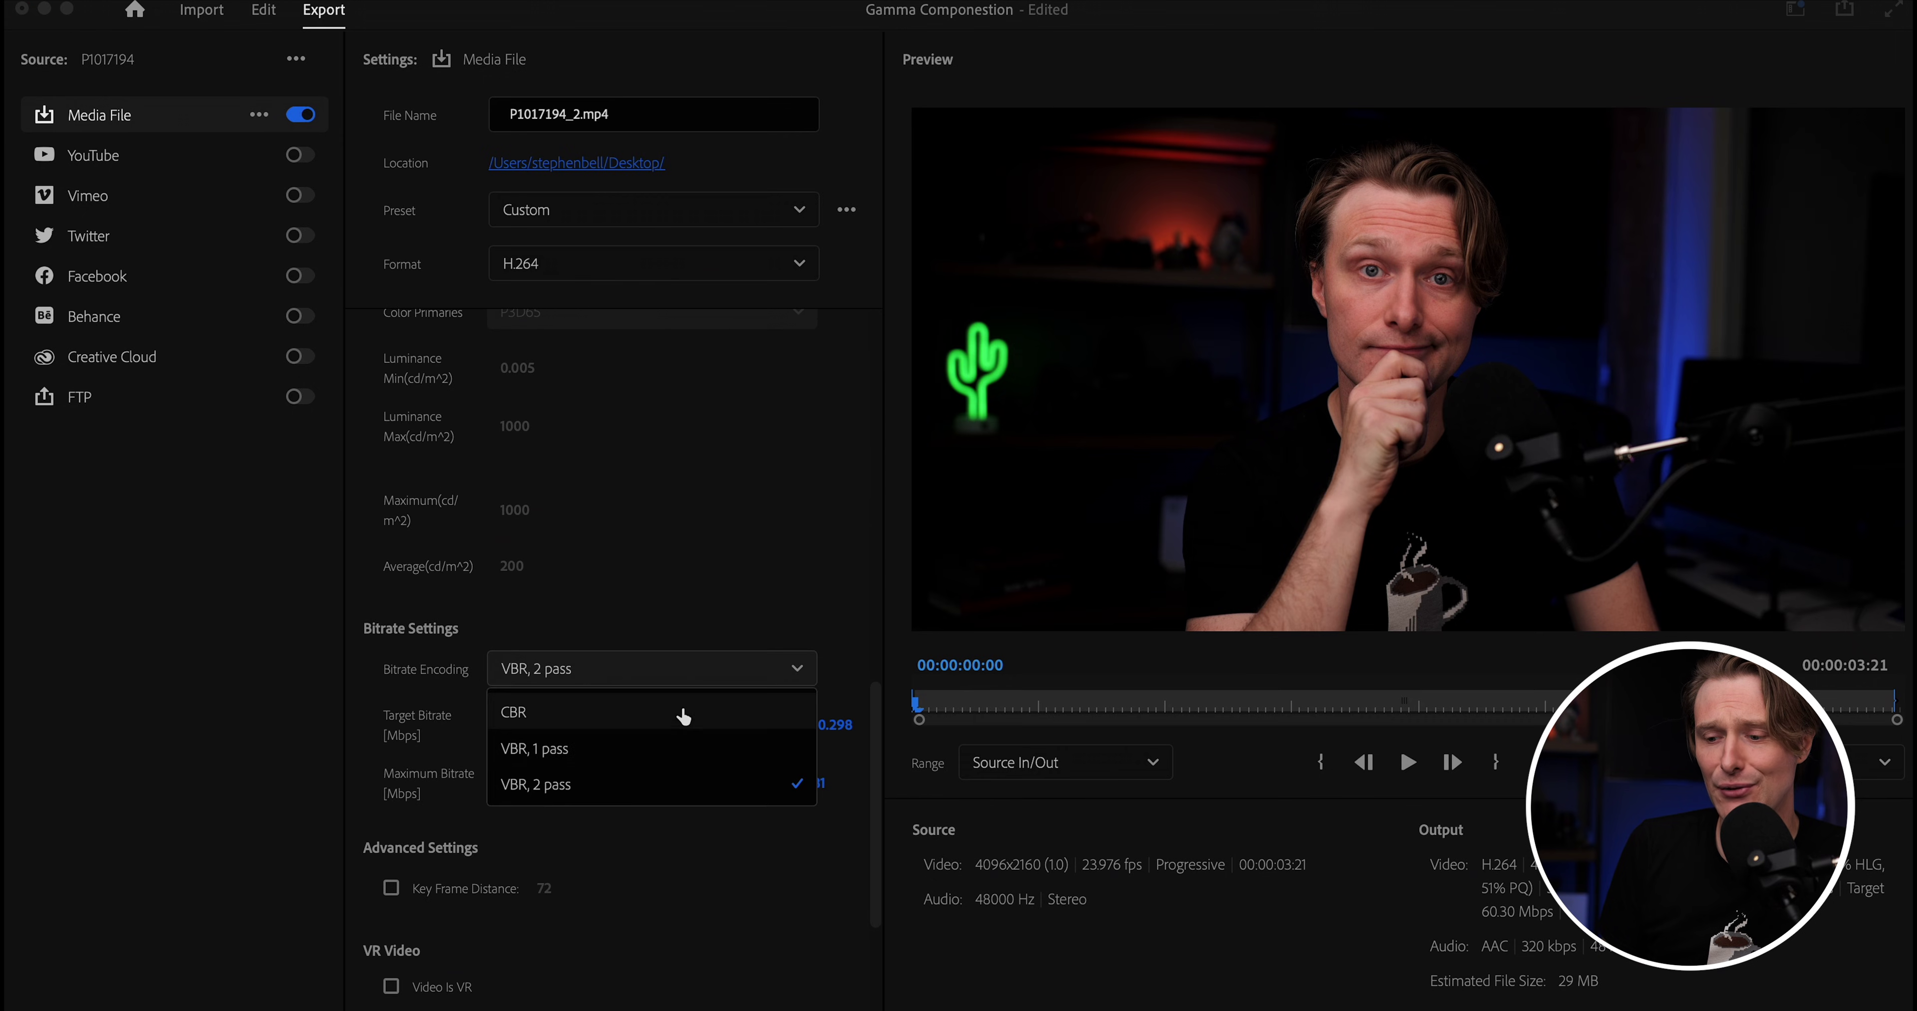
pyautogui.click(684, 750)
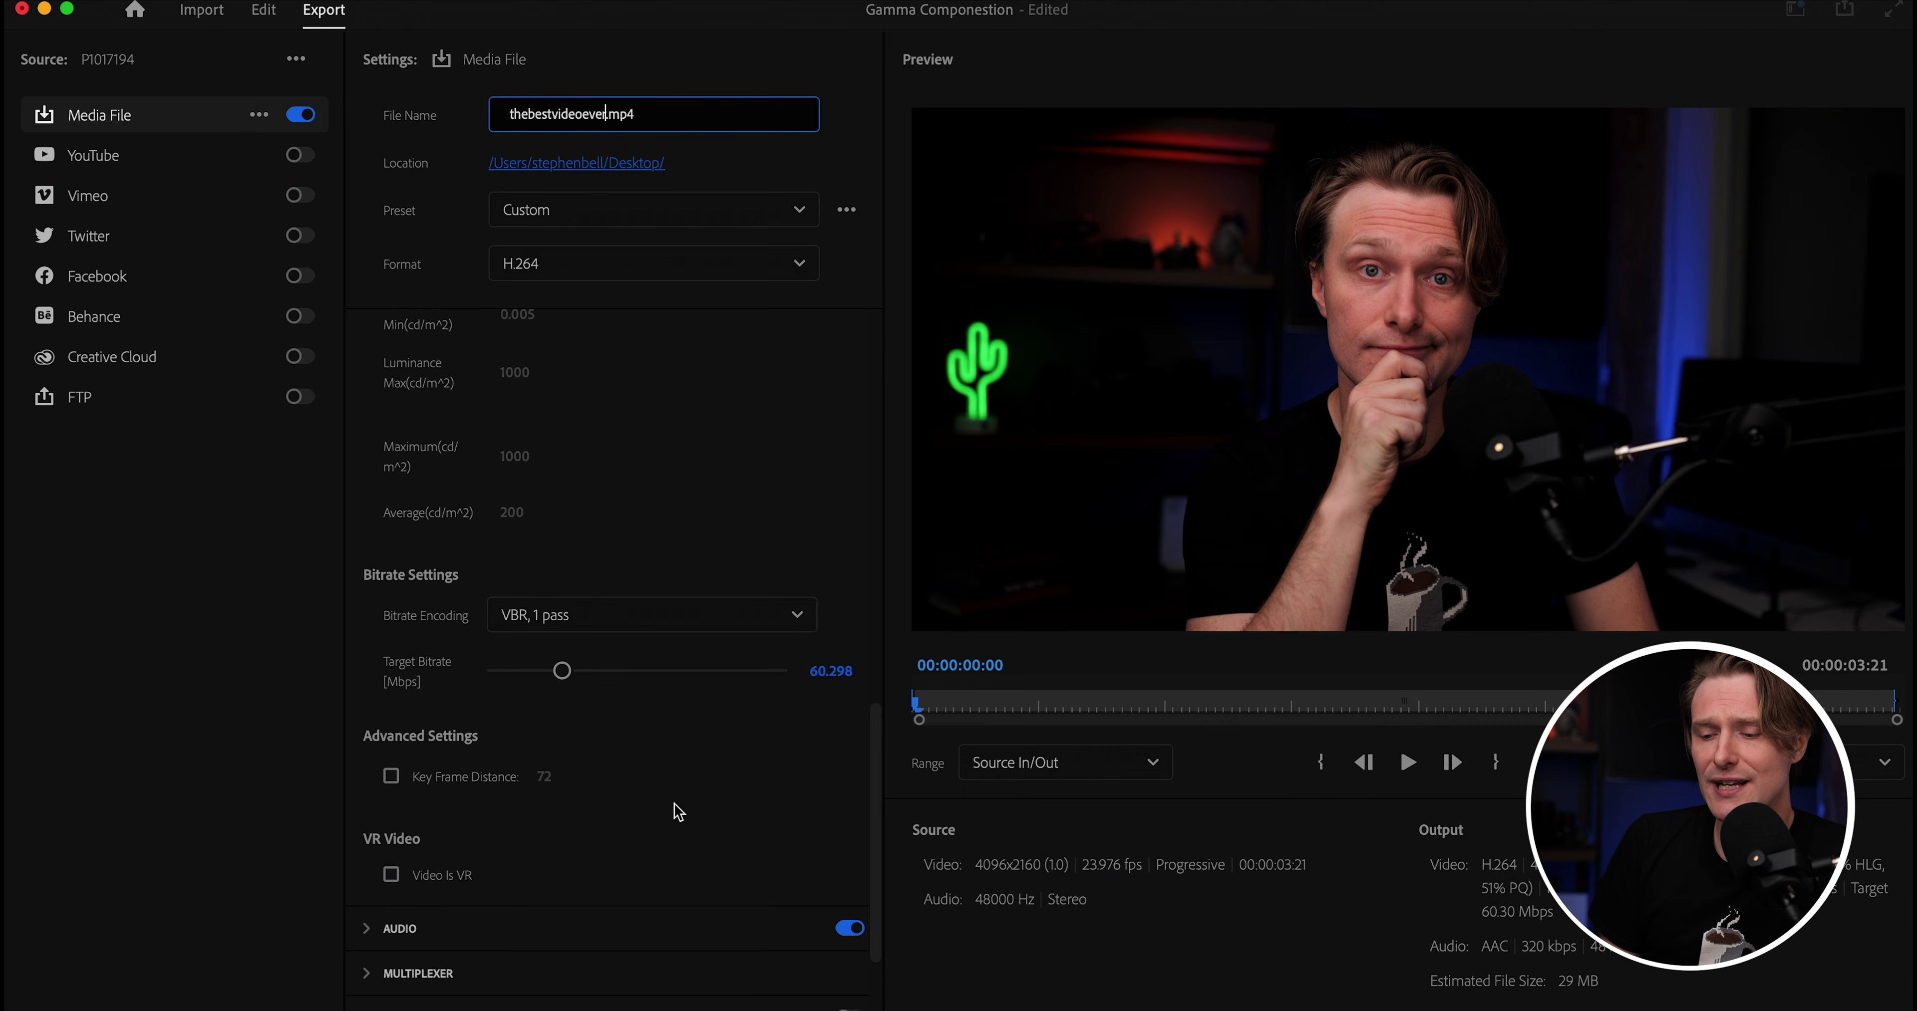
# Check the export effects and export the sequence in H.264 format as thebestvideoever.mp4.
pyautogui.scroll(-3, 679, 812)
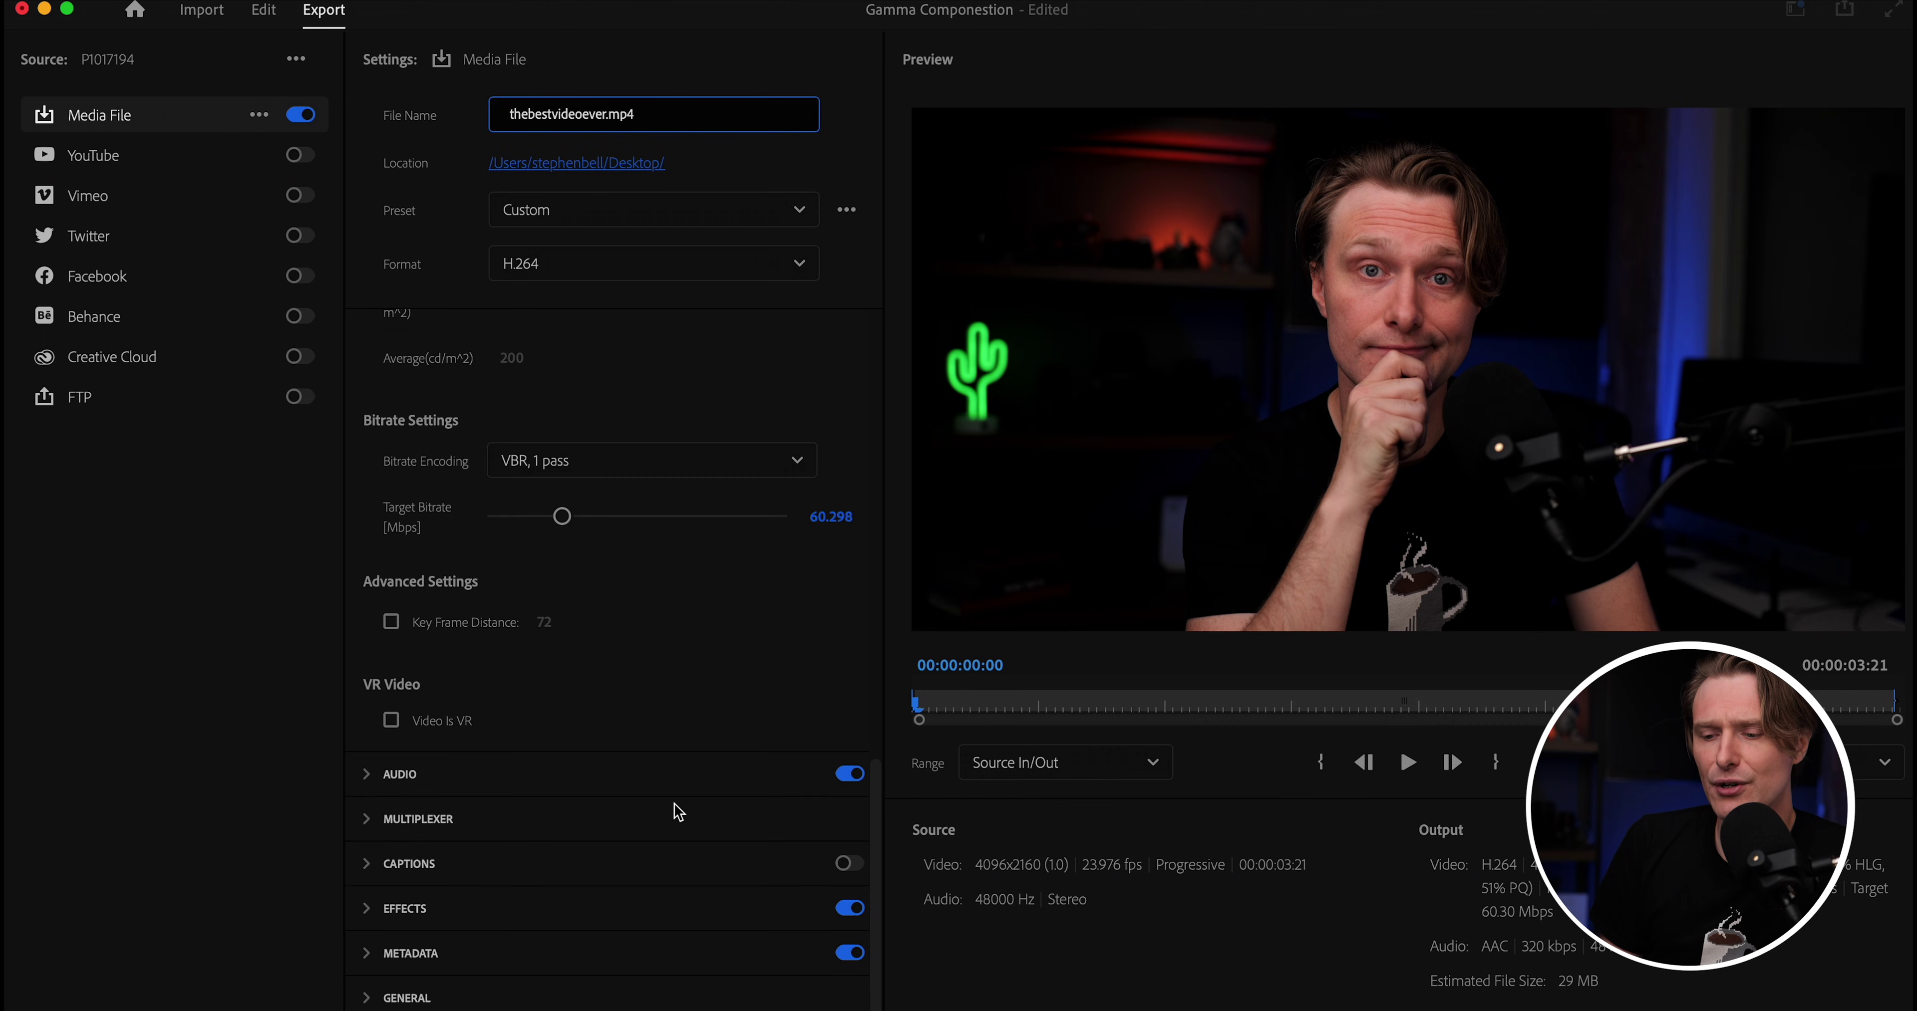
pyautogui.click(366, 911)
pyautogui.click(364, 512)
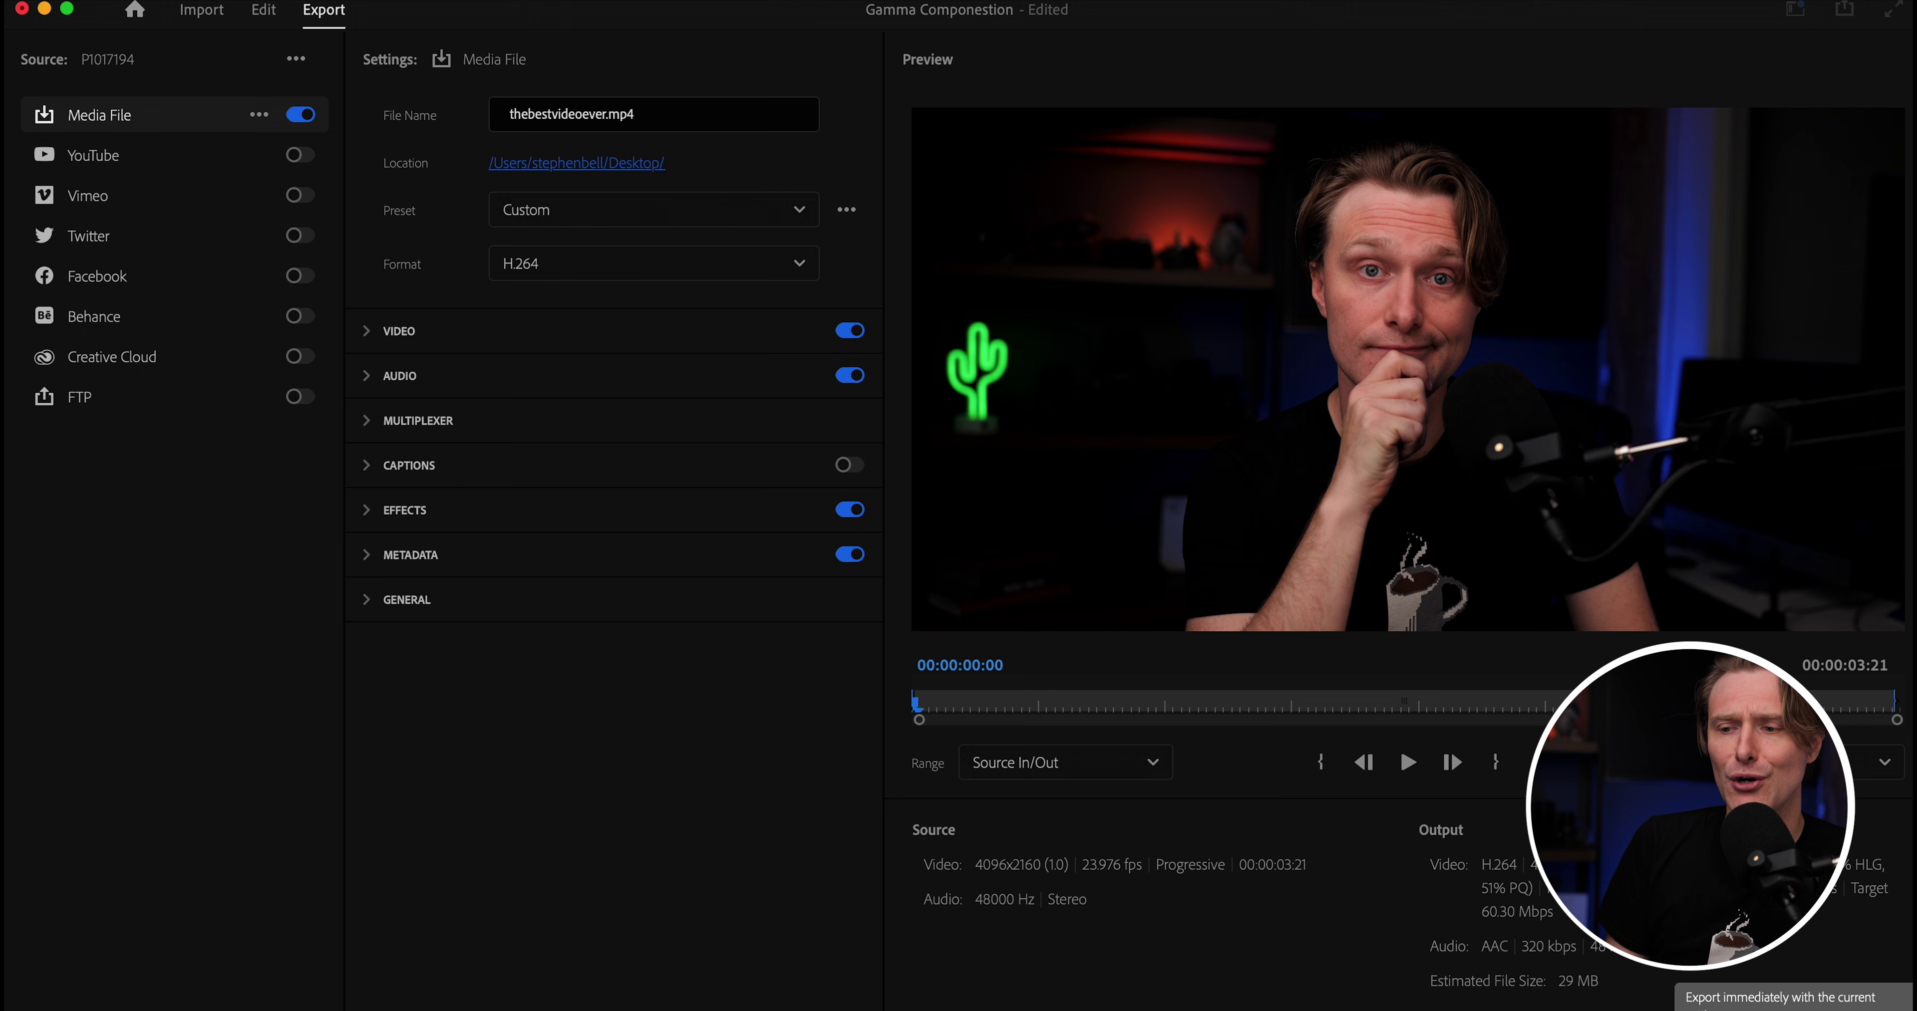
pyautogui.click(1853, 975)
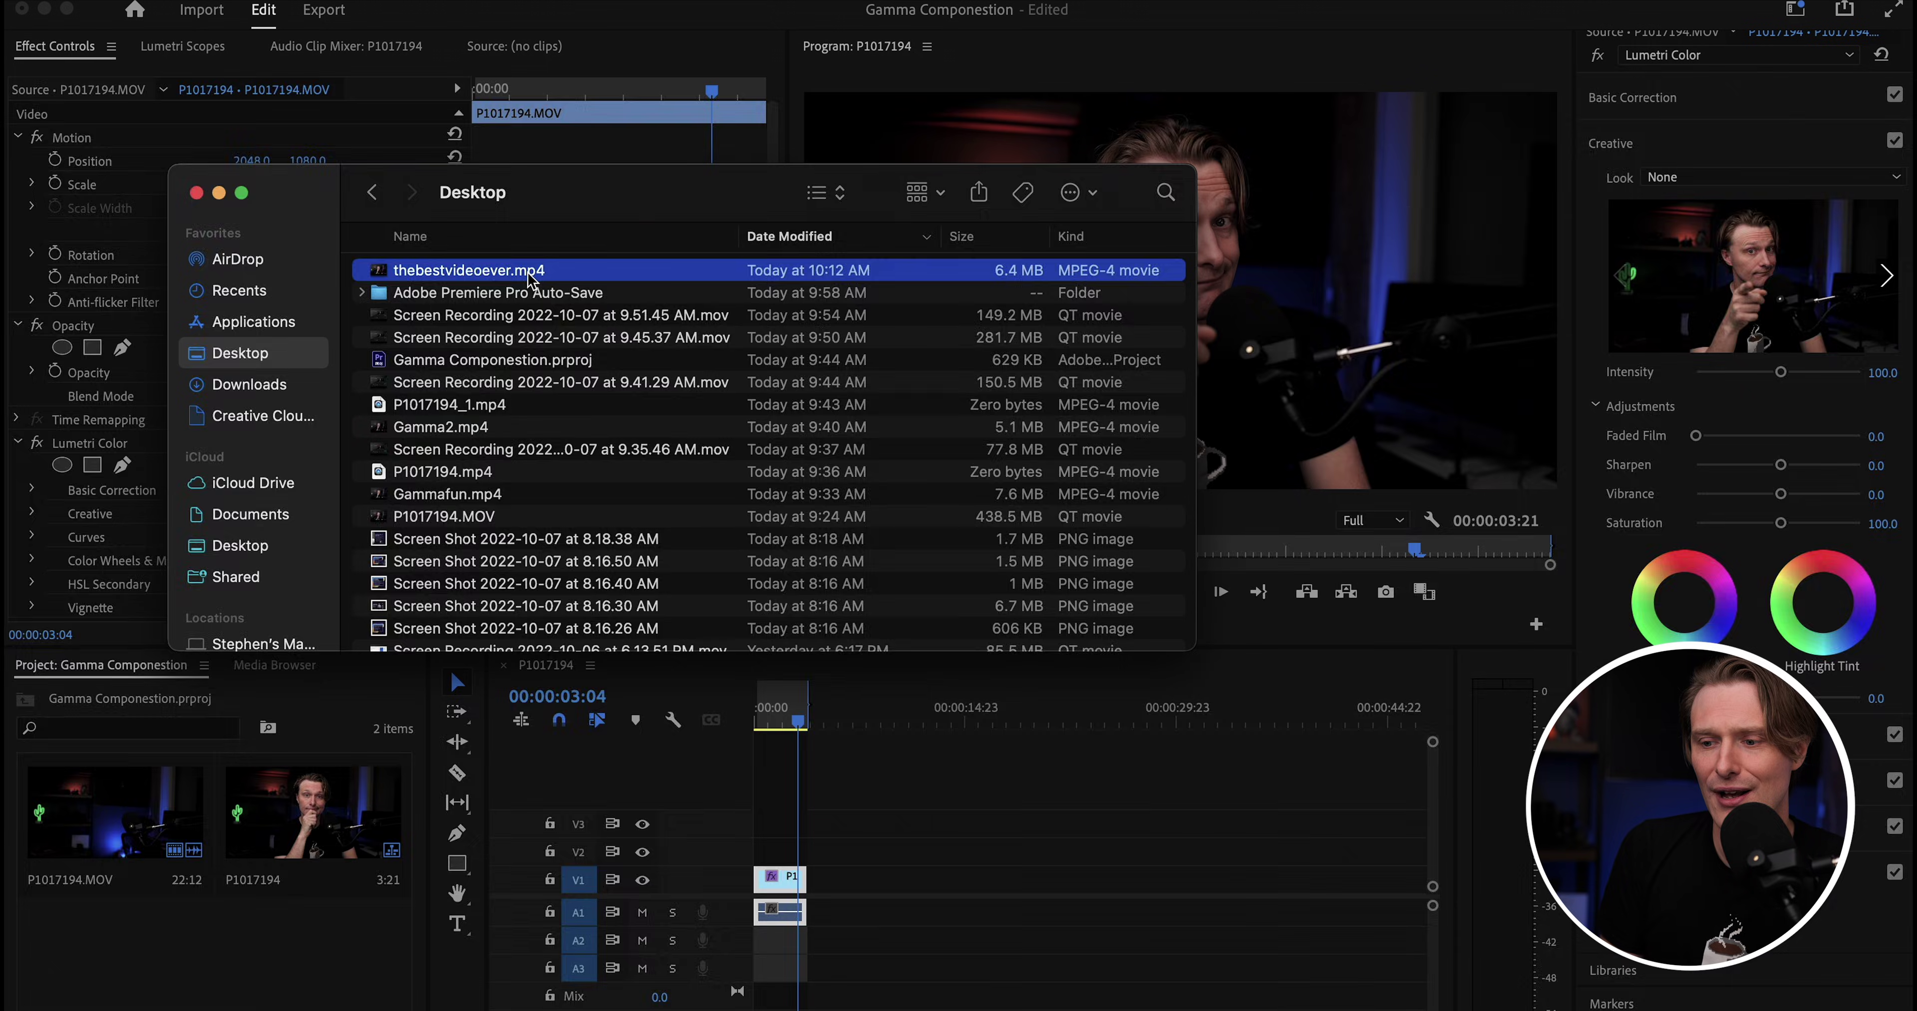
# Open thebestvideoever.mp4 from the Desktop folder, examine its colours during playback and close the player.
pyautogui.doubleClick(530, 280)
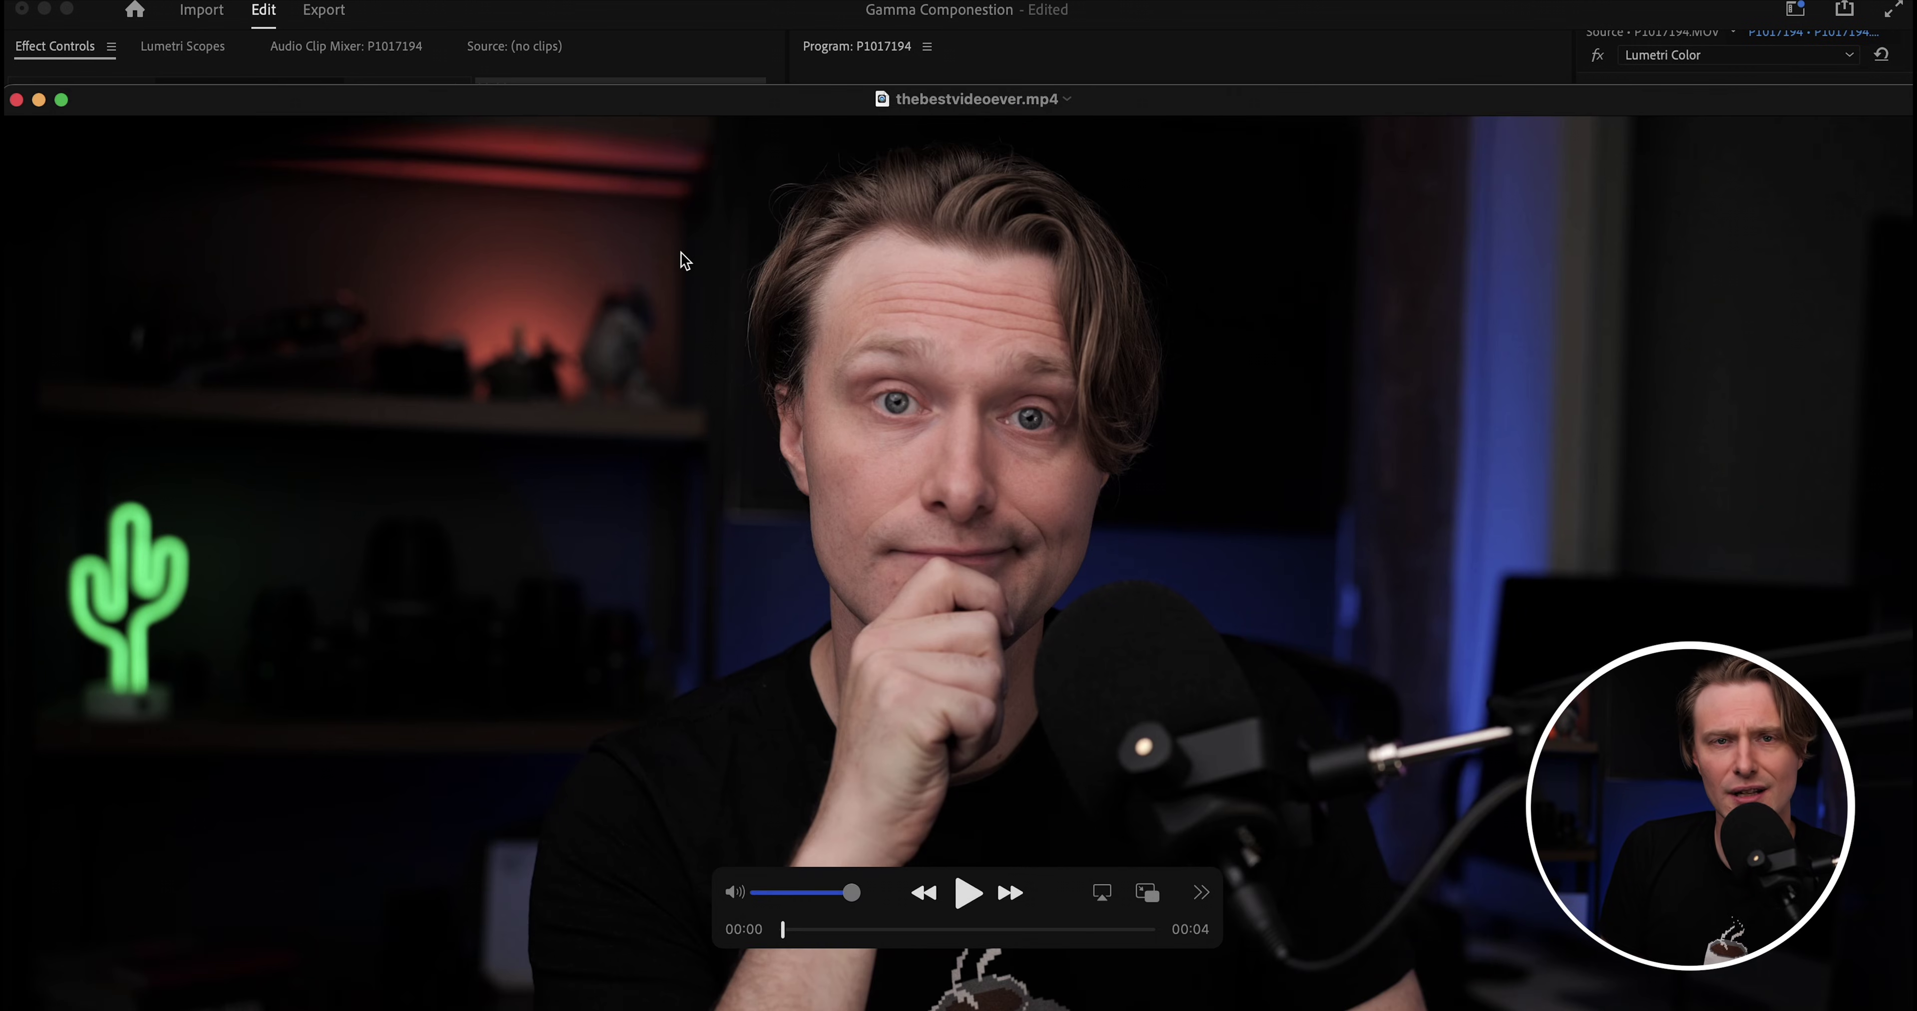
pyautogui.moveTo(730, 105); pyautogui.dragTo(728, 35)
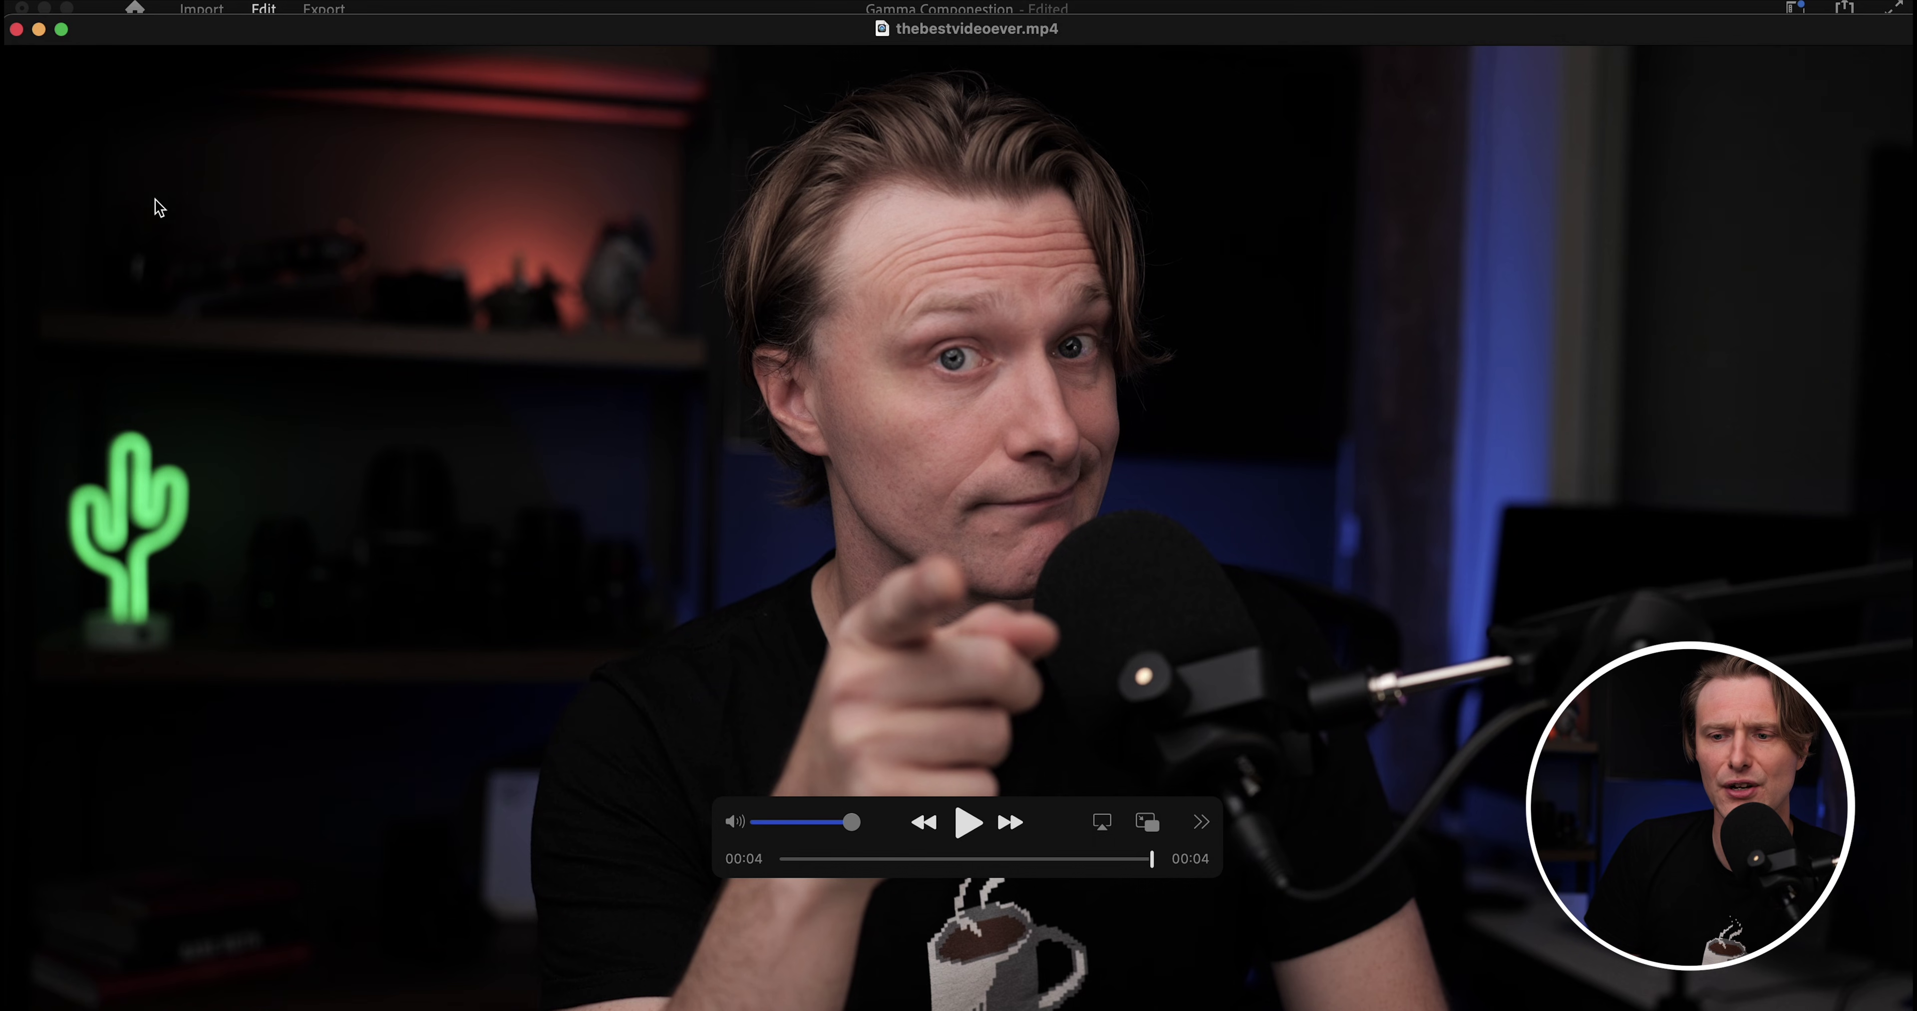
pyautogui.click(16, 30)
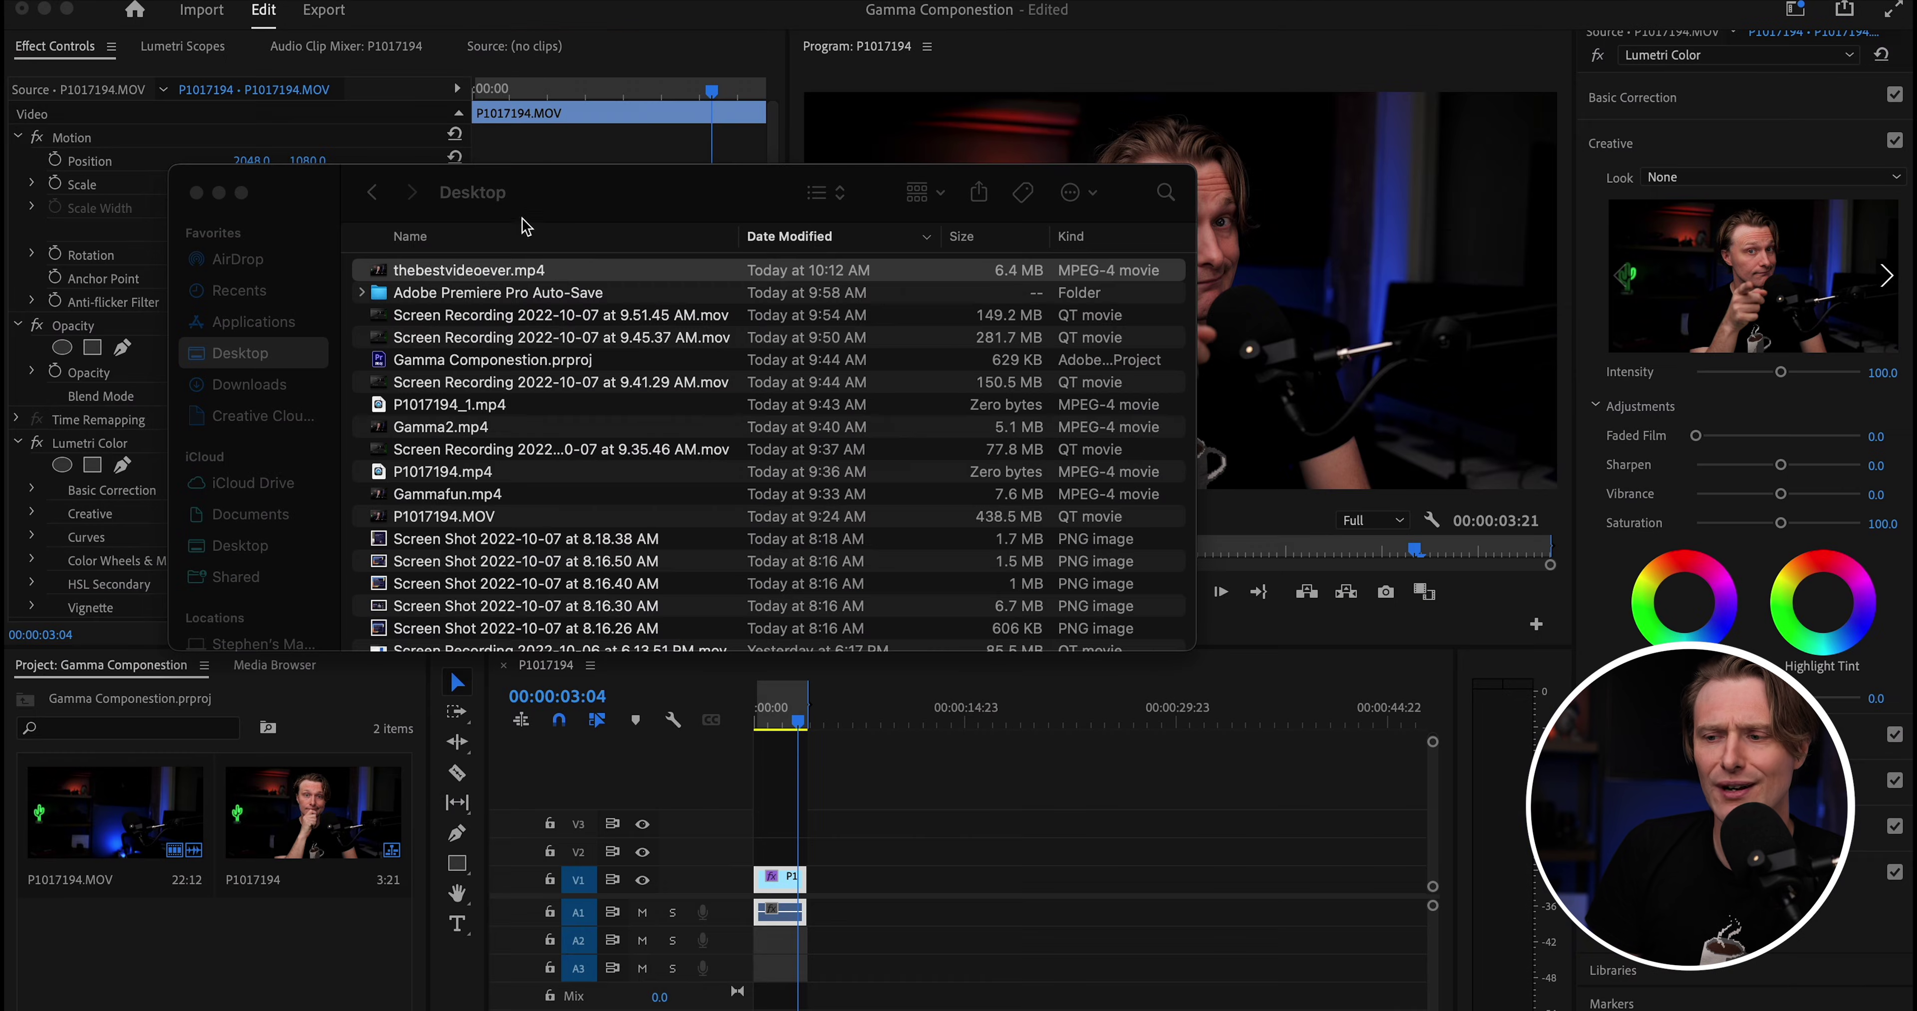
# Return to Premiere Pro and play the sequence in the maximized program monitor for comparison with the export.
pyautogui.click(717, 35)
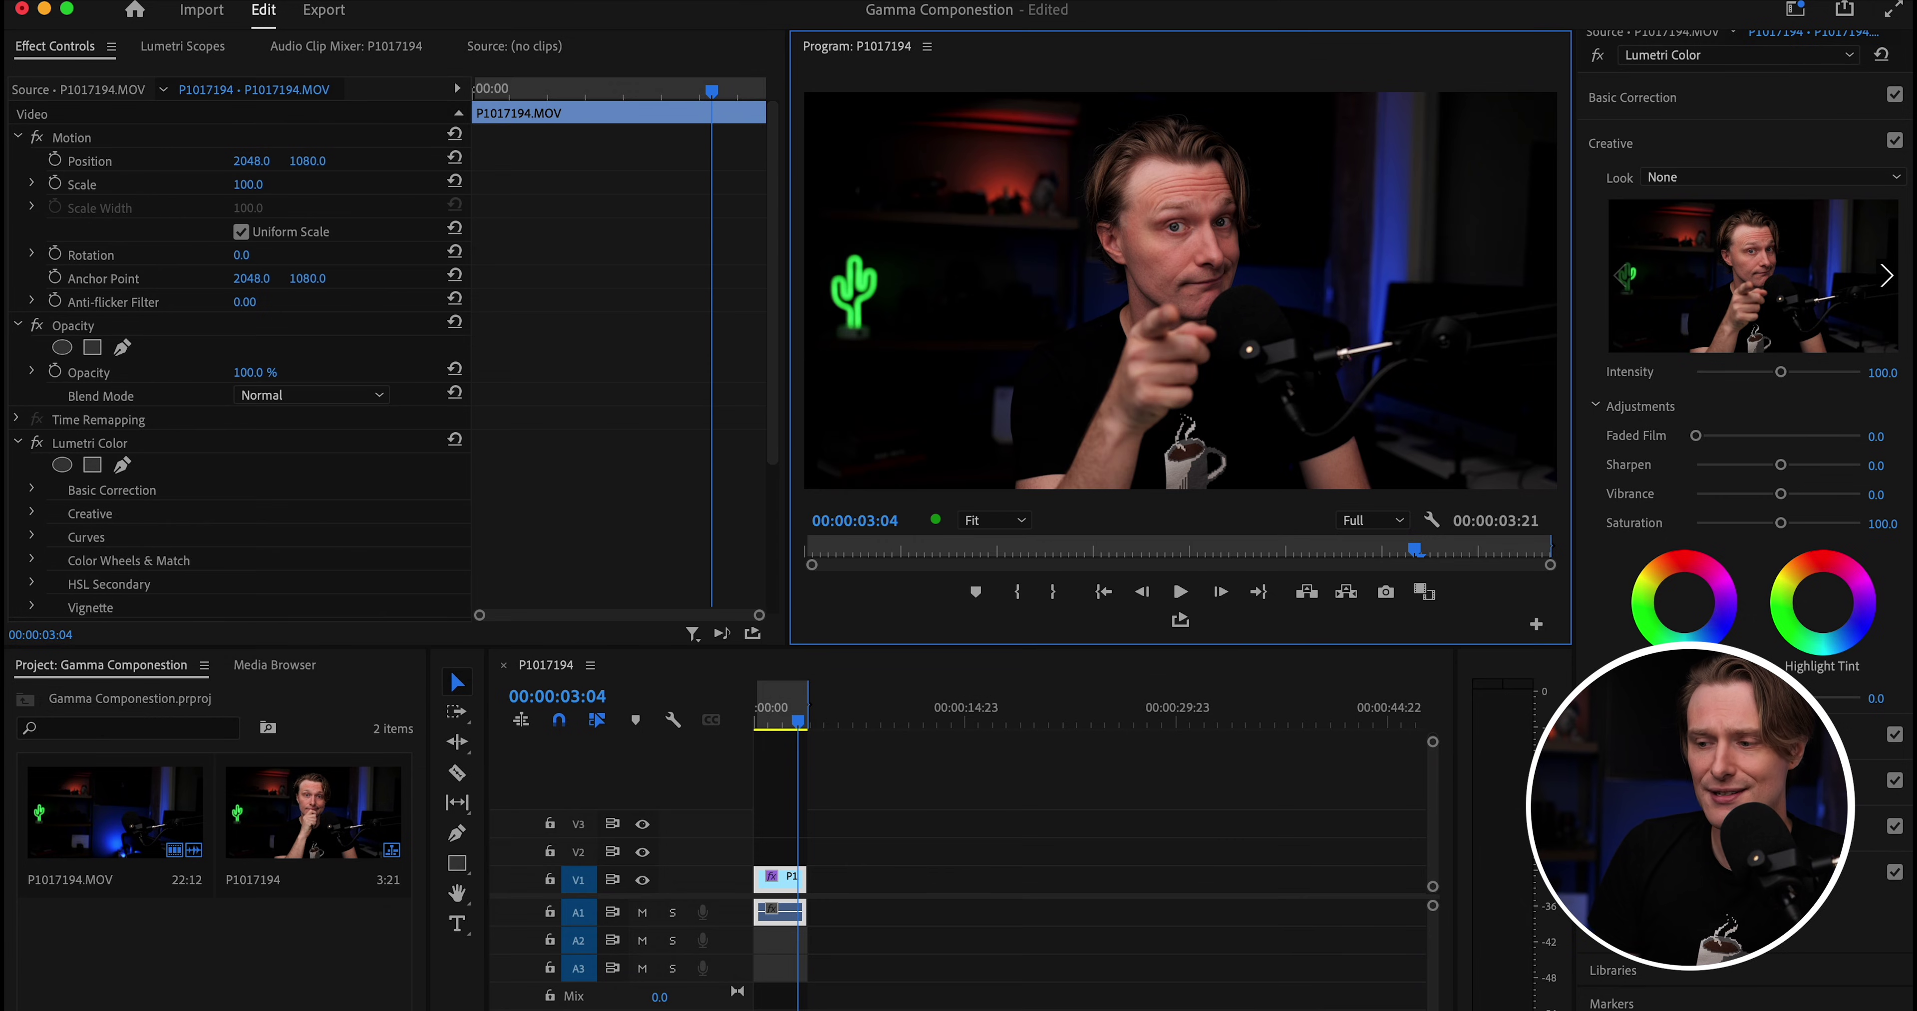
pyautogui.press('`')
pyautogui.press('space')
# Switch to Finder, reopen thebestvideoever.mp4 and jump near its end to compare its colours with the sequence.
pyautogui.press('super+Tab')
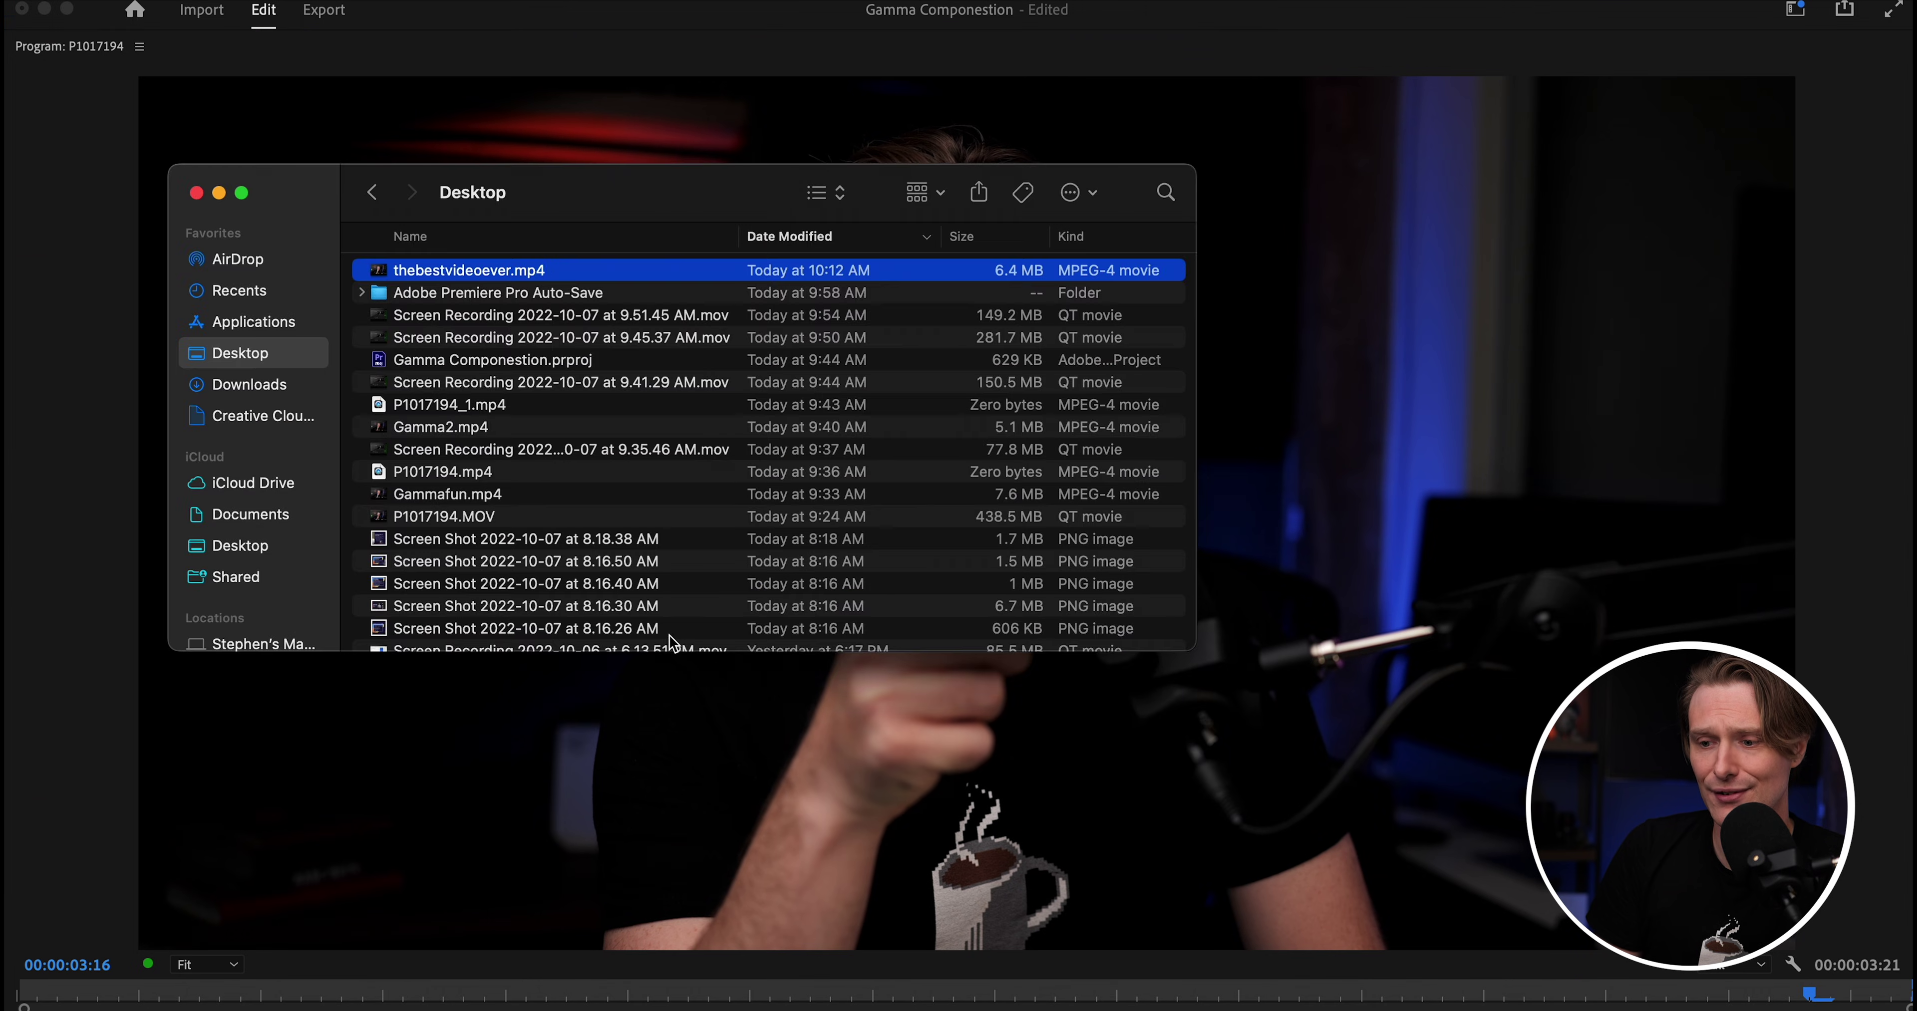
pyautogui.doubleClick(542, 279)
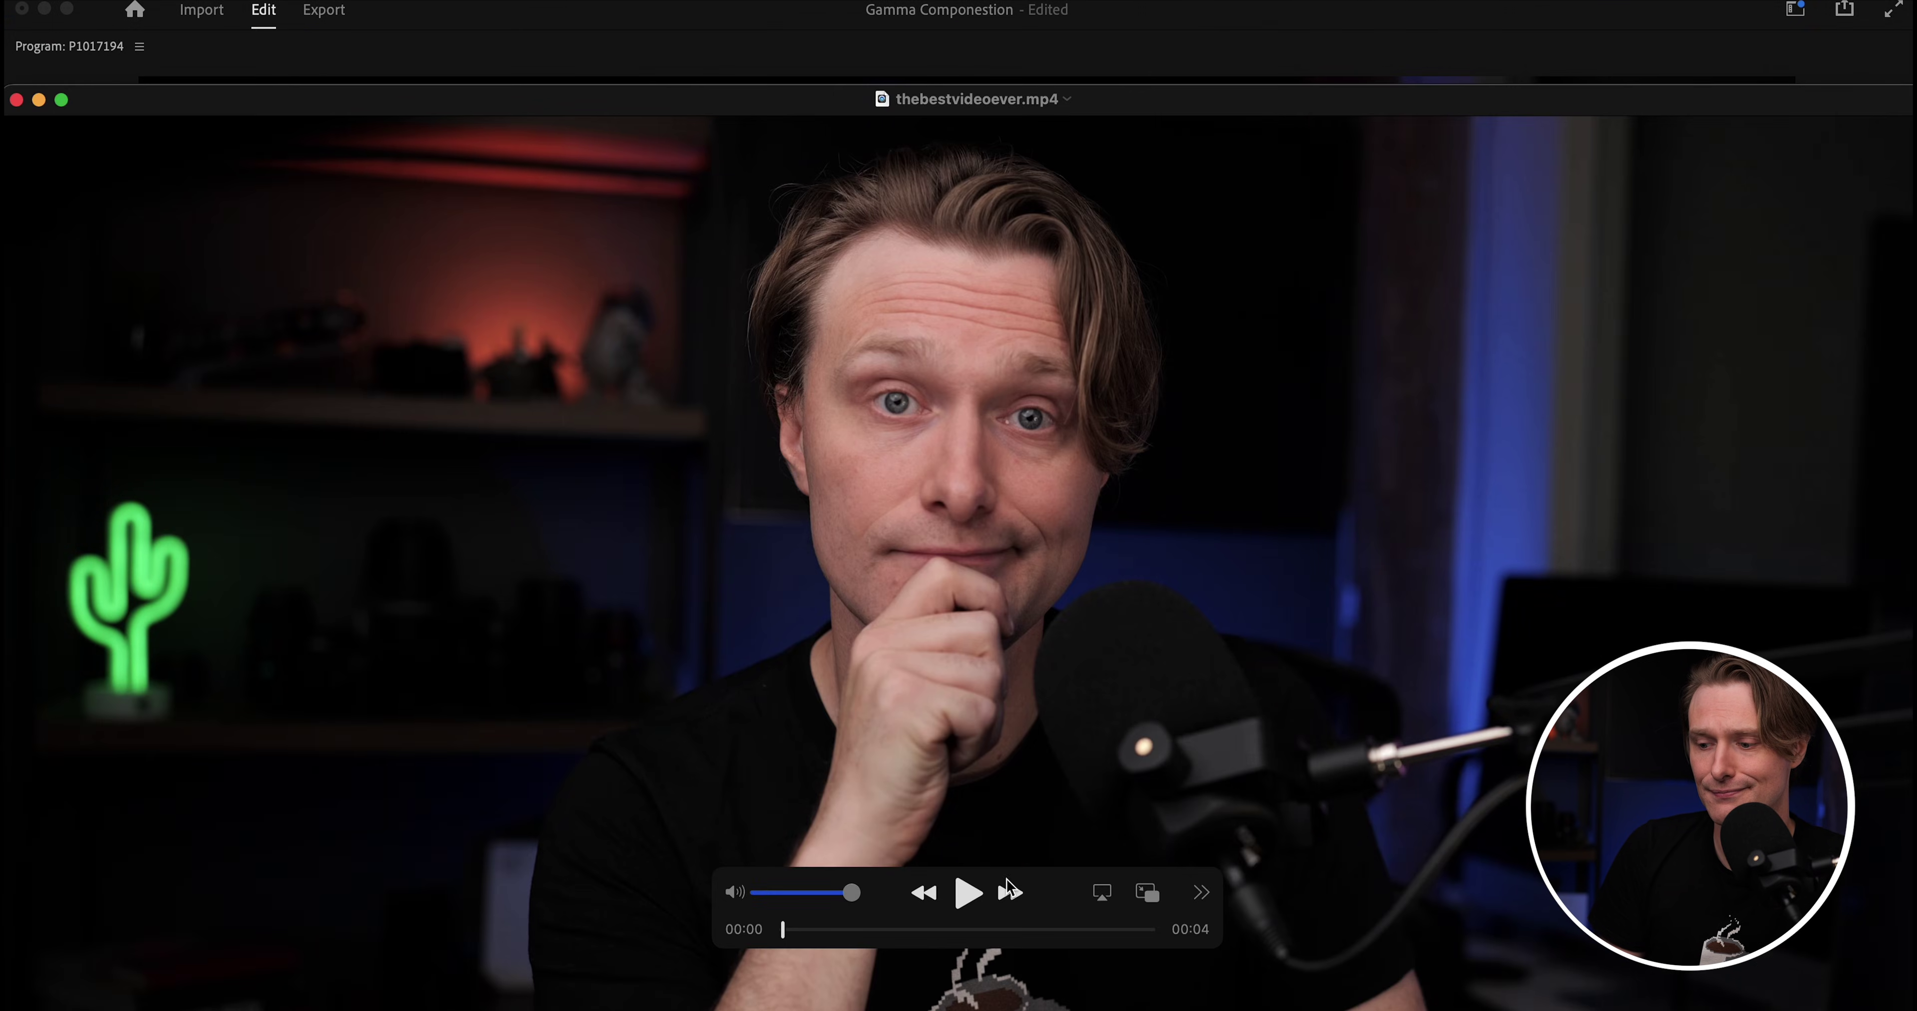
pyautogui.click(1091, 929)
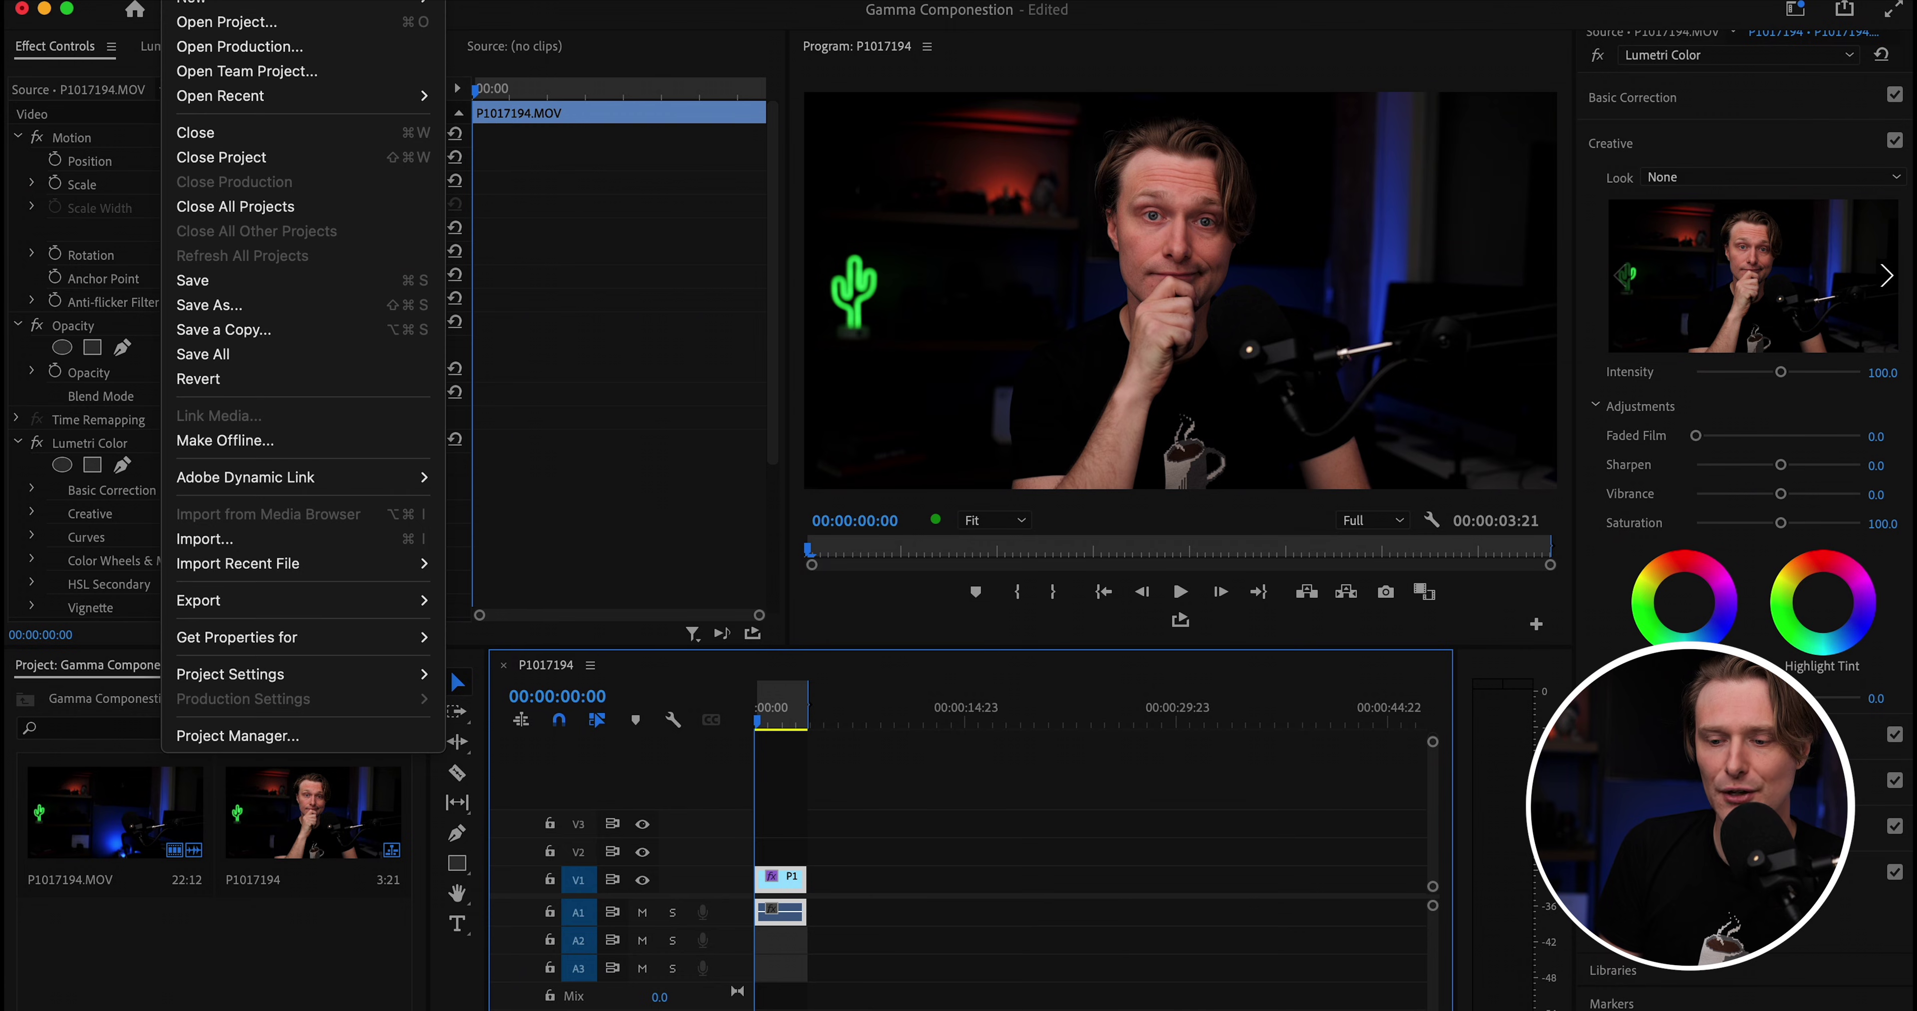
# Open the sequence's media export settings and enable Render at Maximum Depth and Use Maximum Render Quality.
pyautogui.moveTo(251, 611)
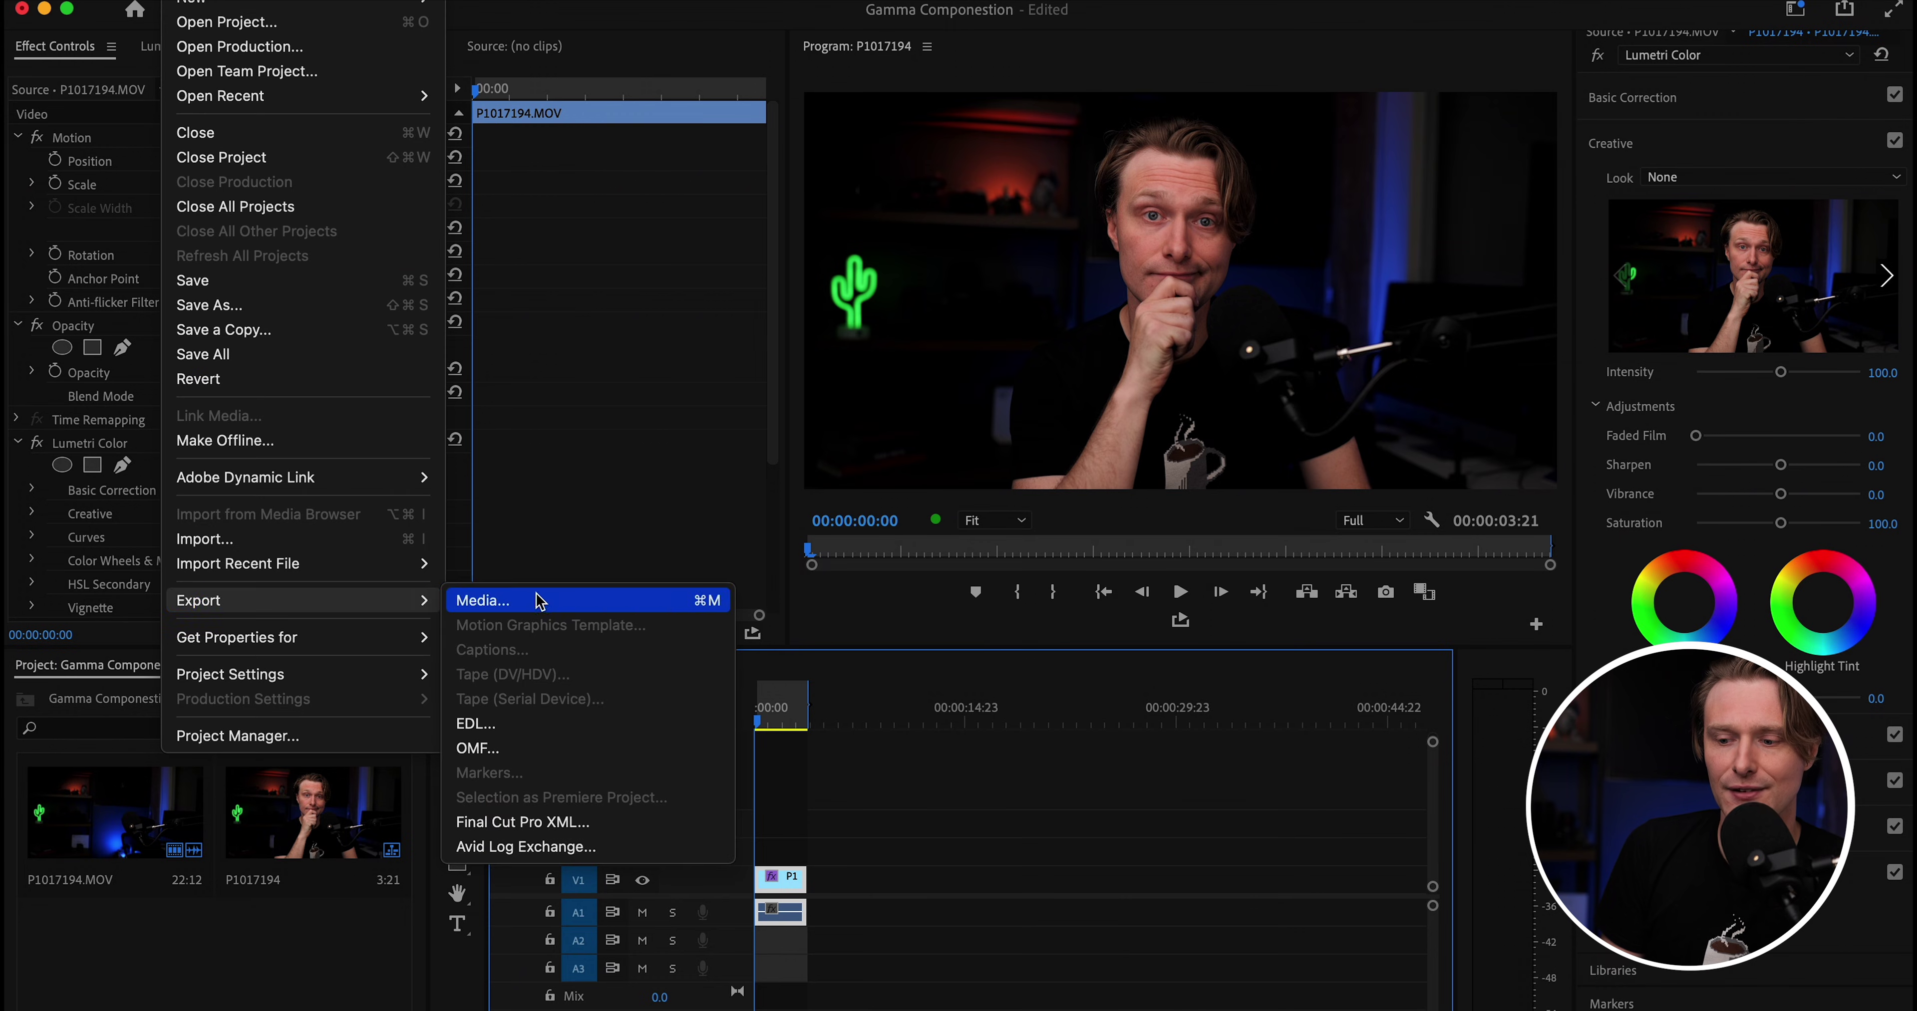
pyautogui.click(541, 610)
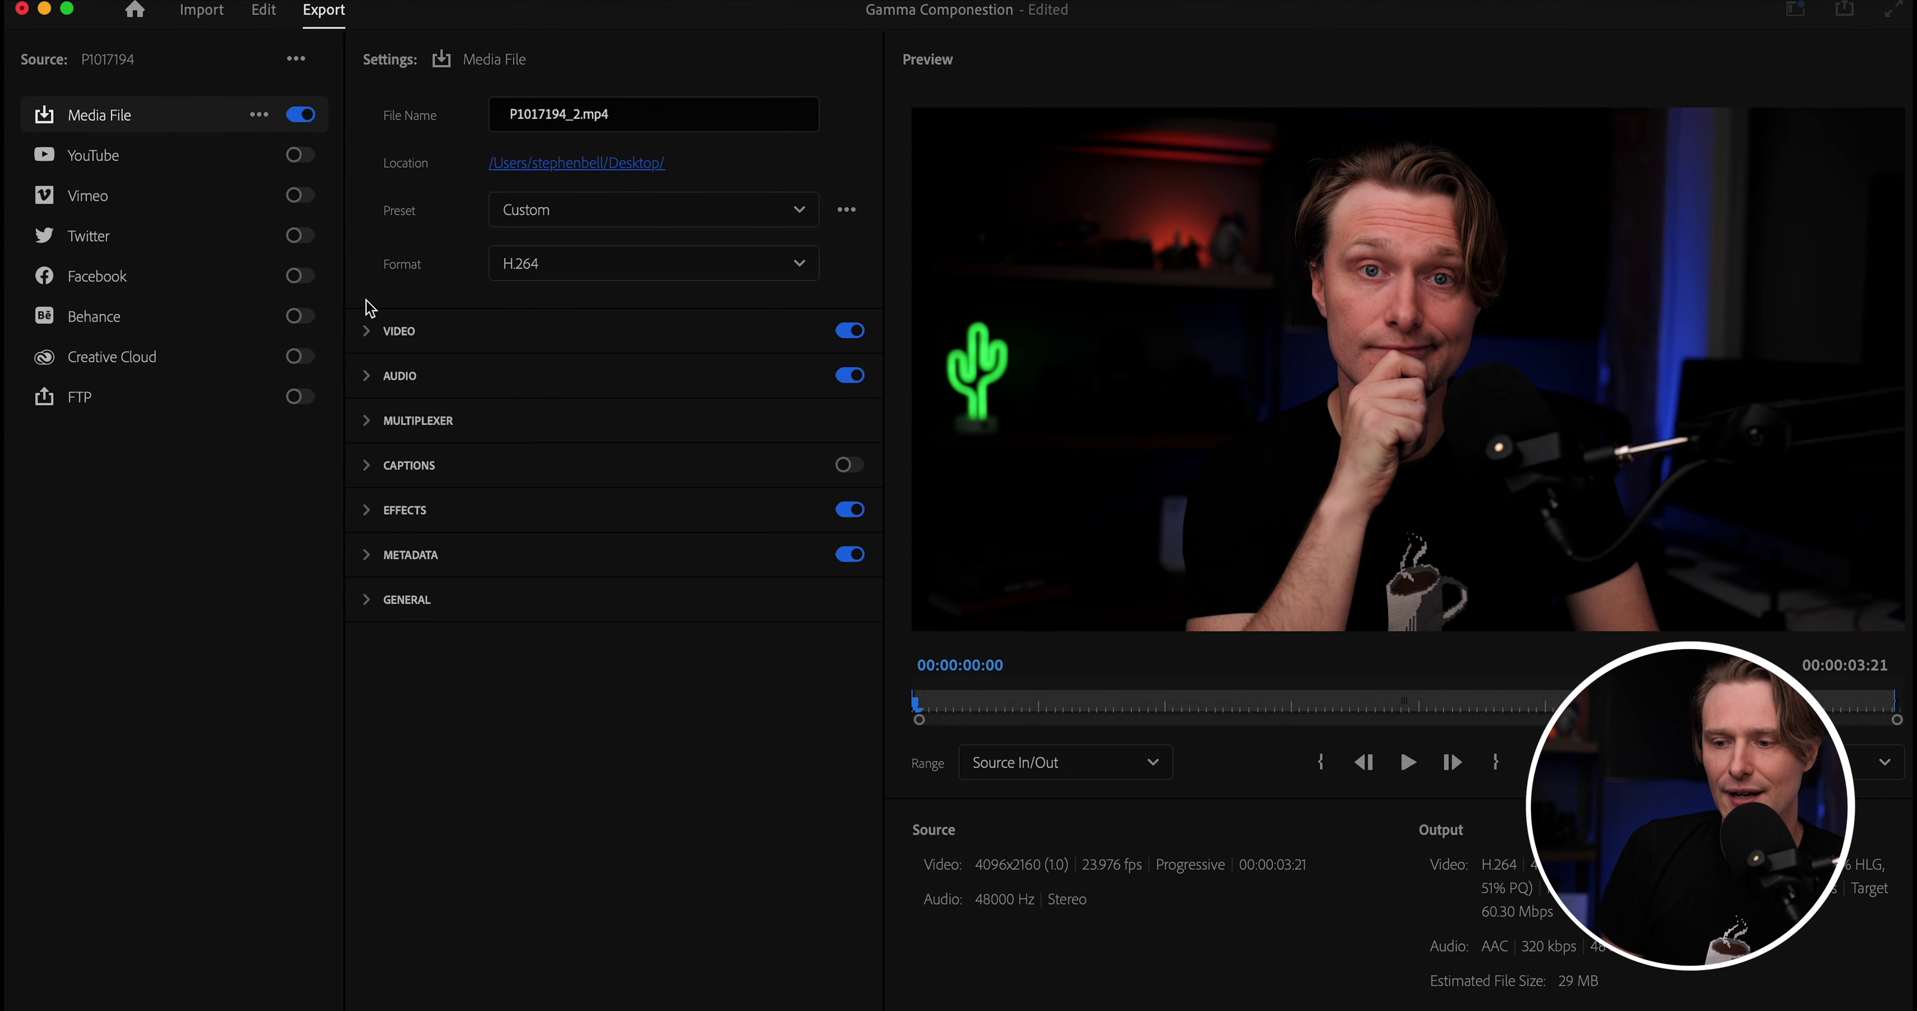
pyautogui.click(367, 333)
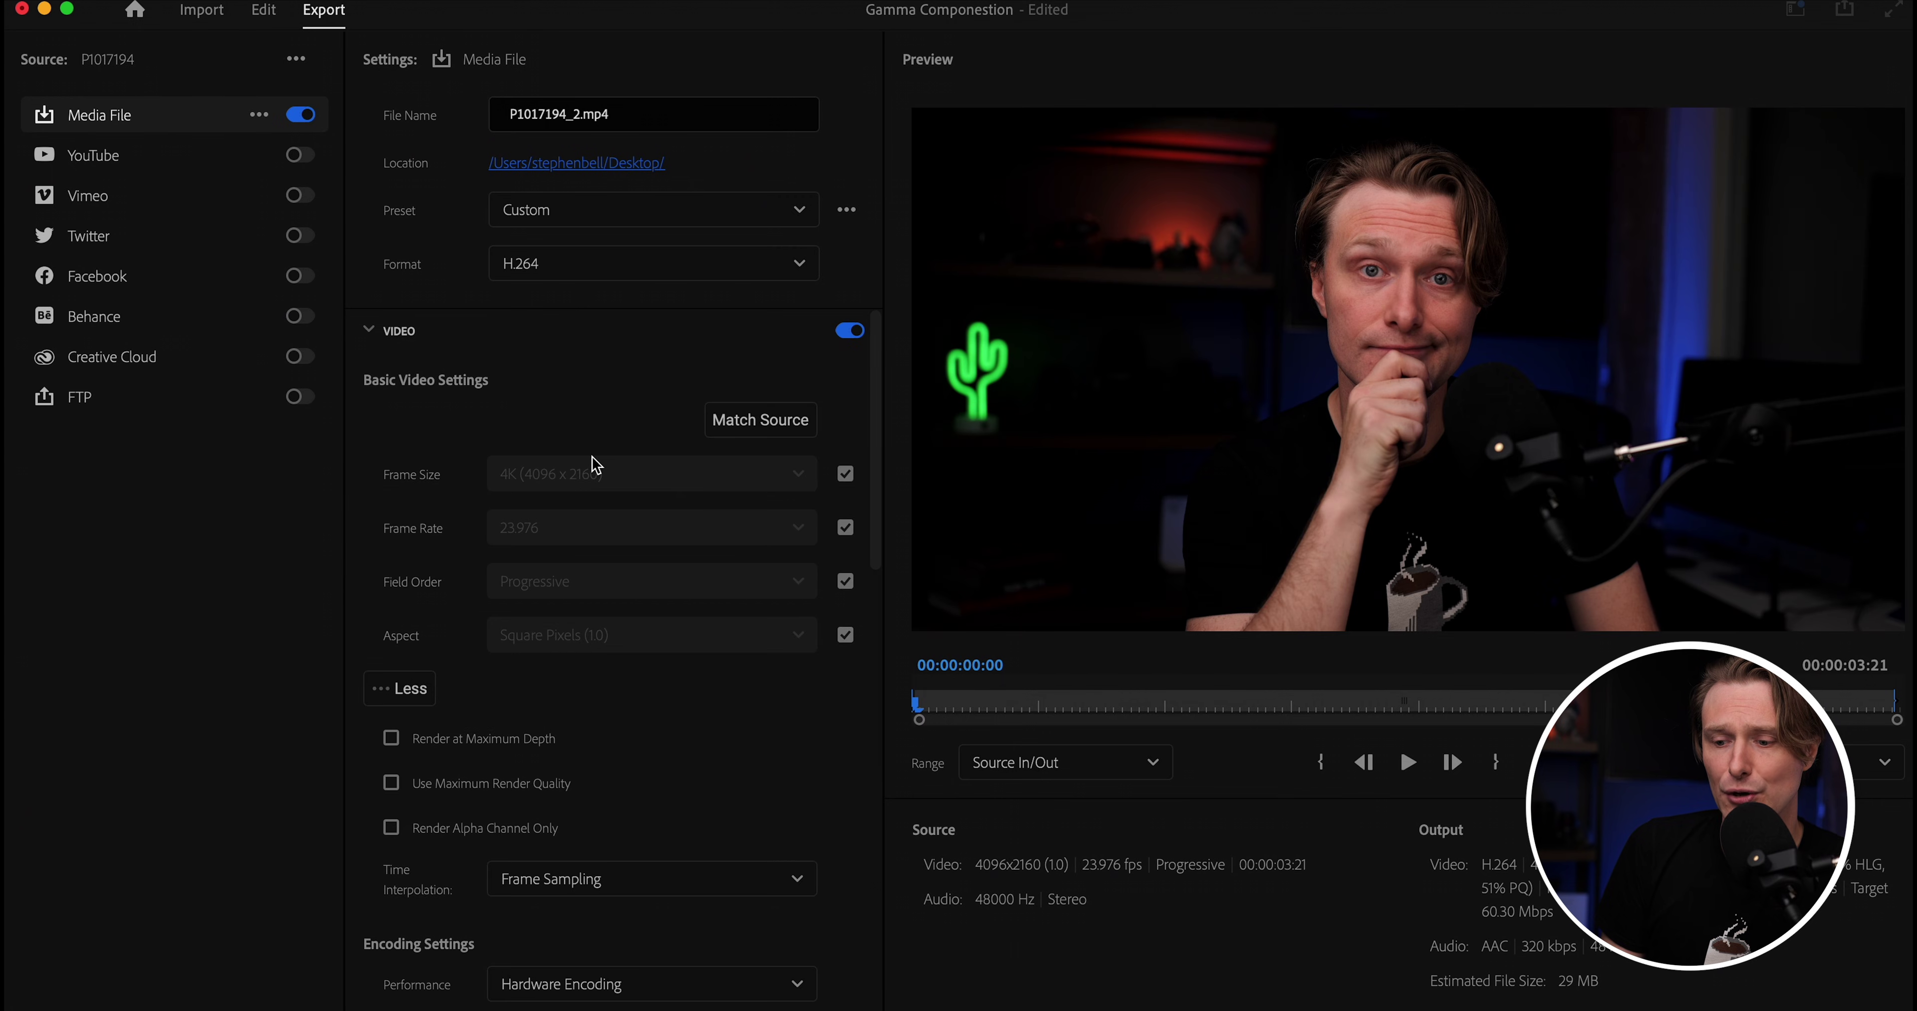
pyautogui.click(391, 739)
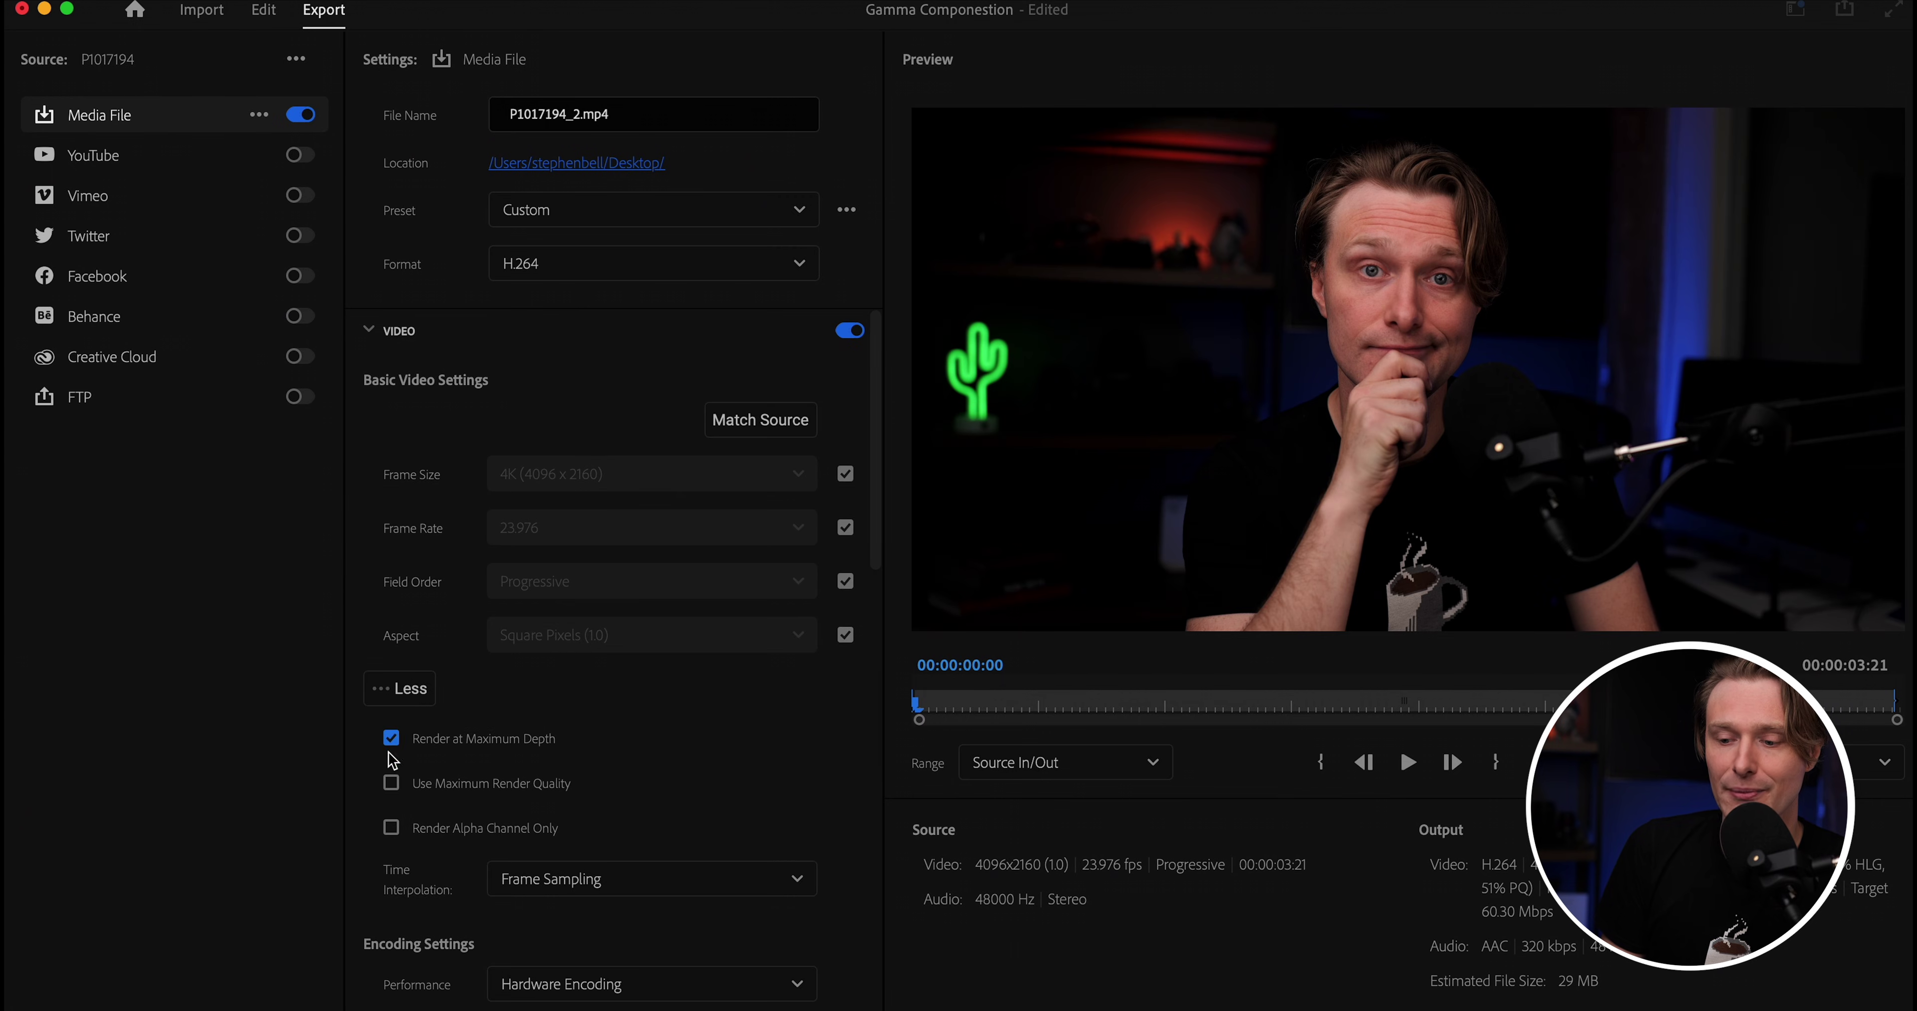
pyautogui.click(389, 790)
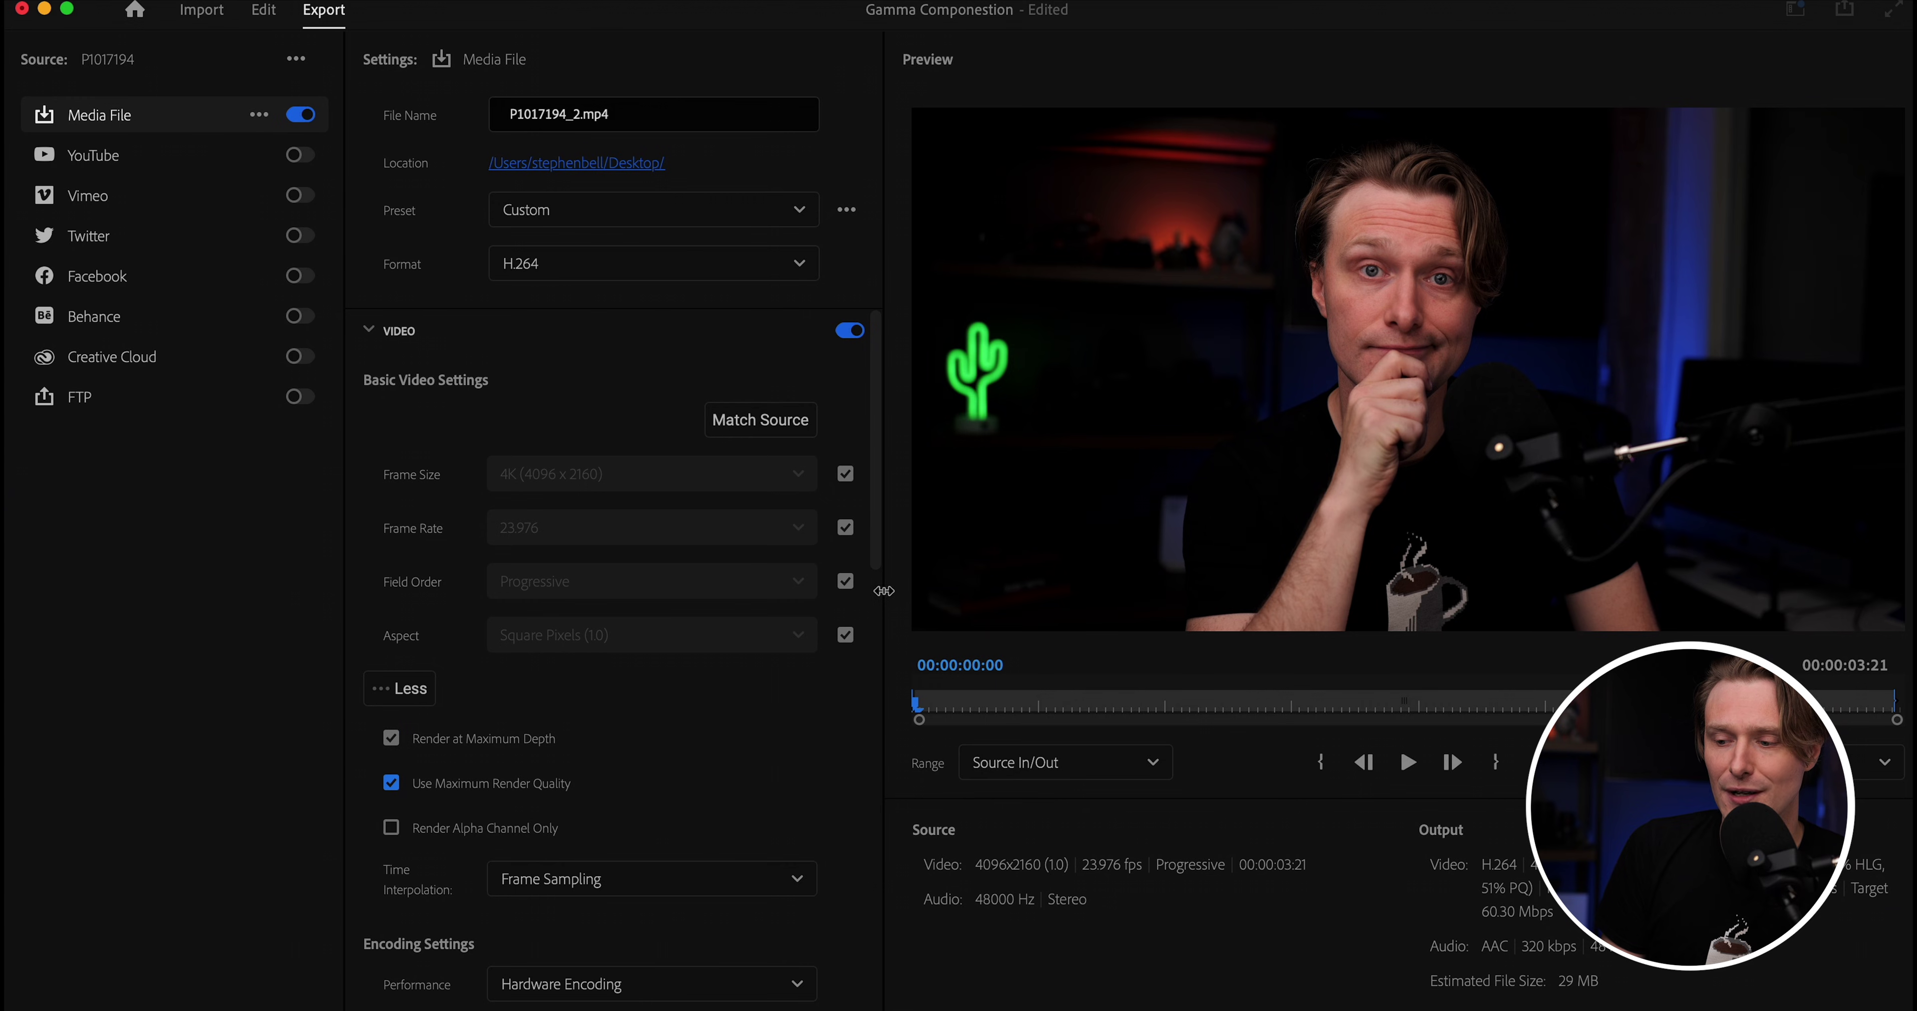
# Set the bitrate encoding to VBR, 2 pass and name the export file thebestvideoeverpart2.mp4.
pyautogui.moveTo(878, 560); pyautogui.dragTo(875, 935)
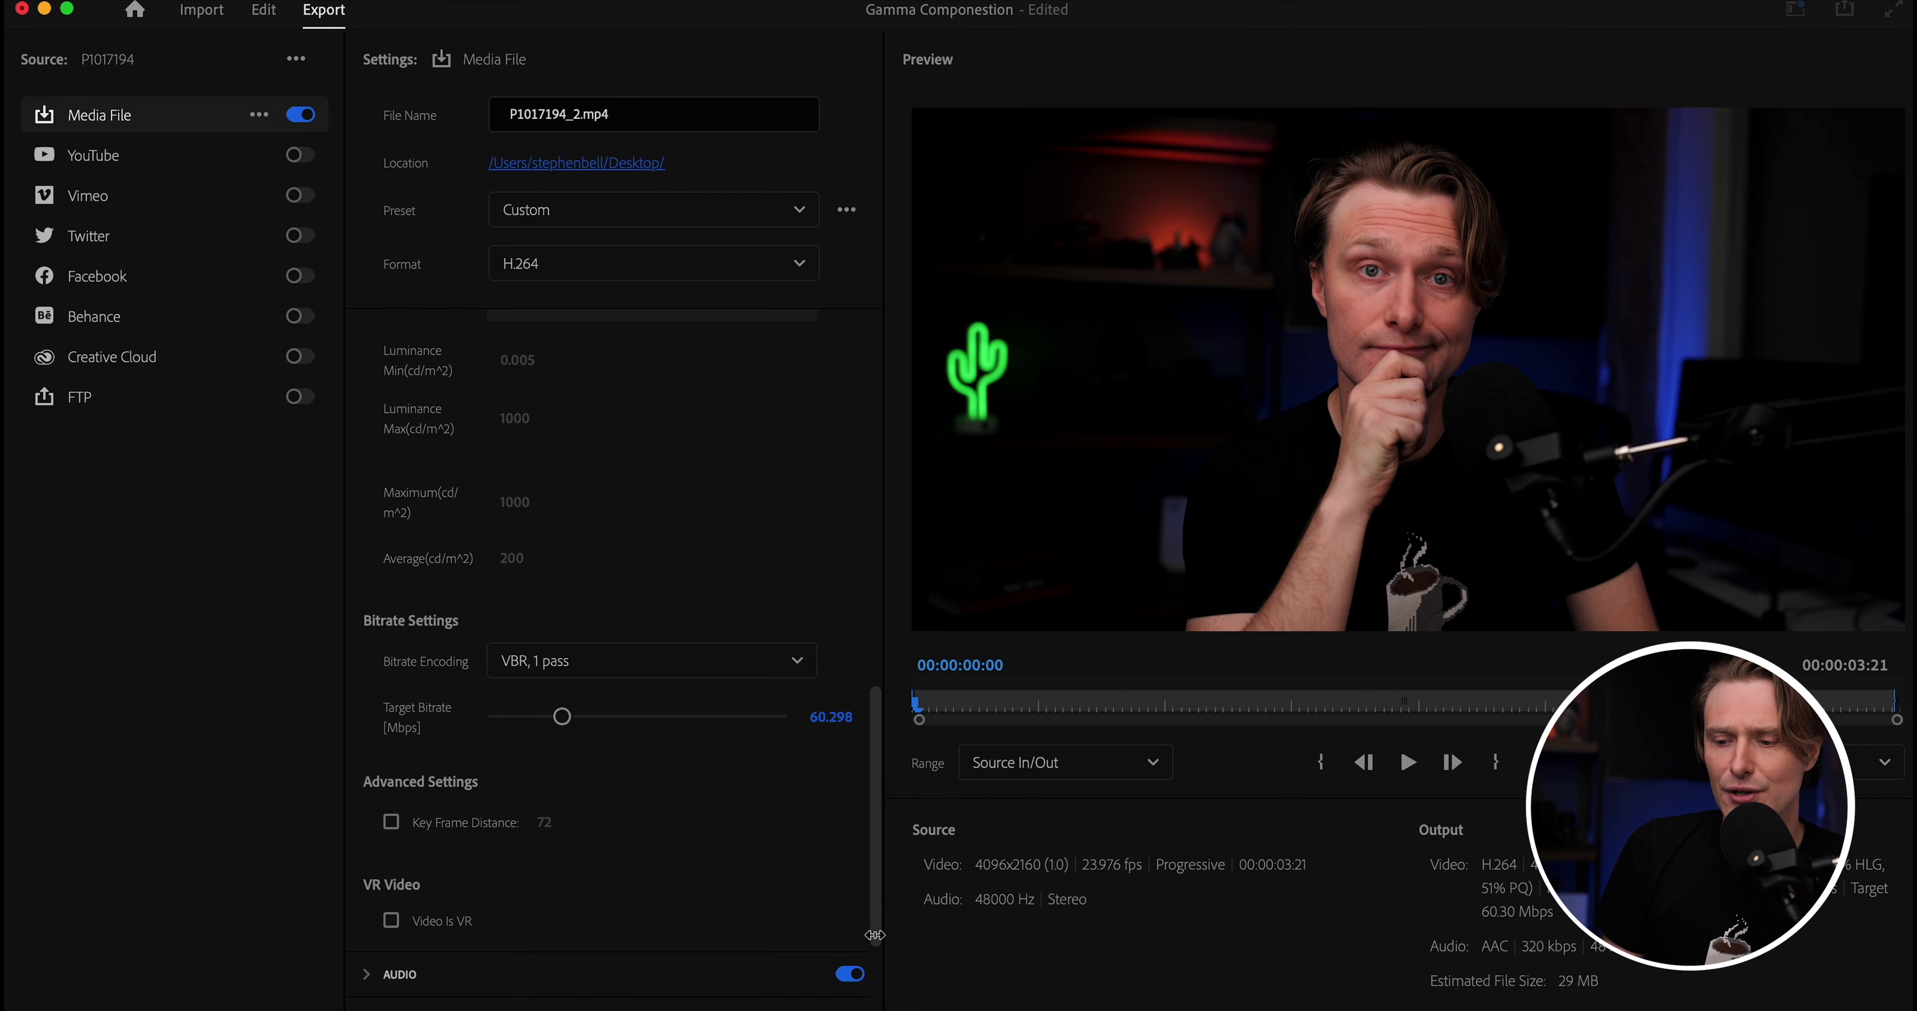
pyautogui.click(793, 664)
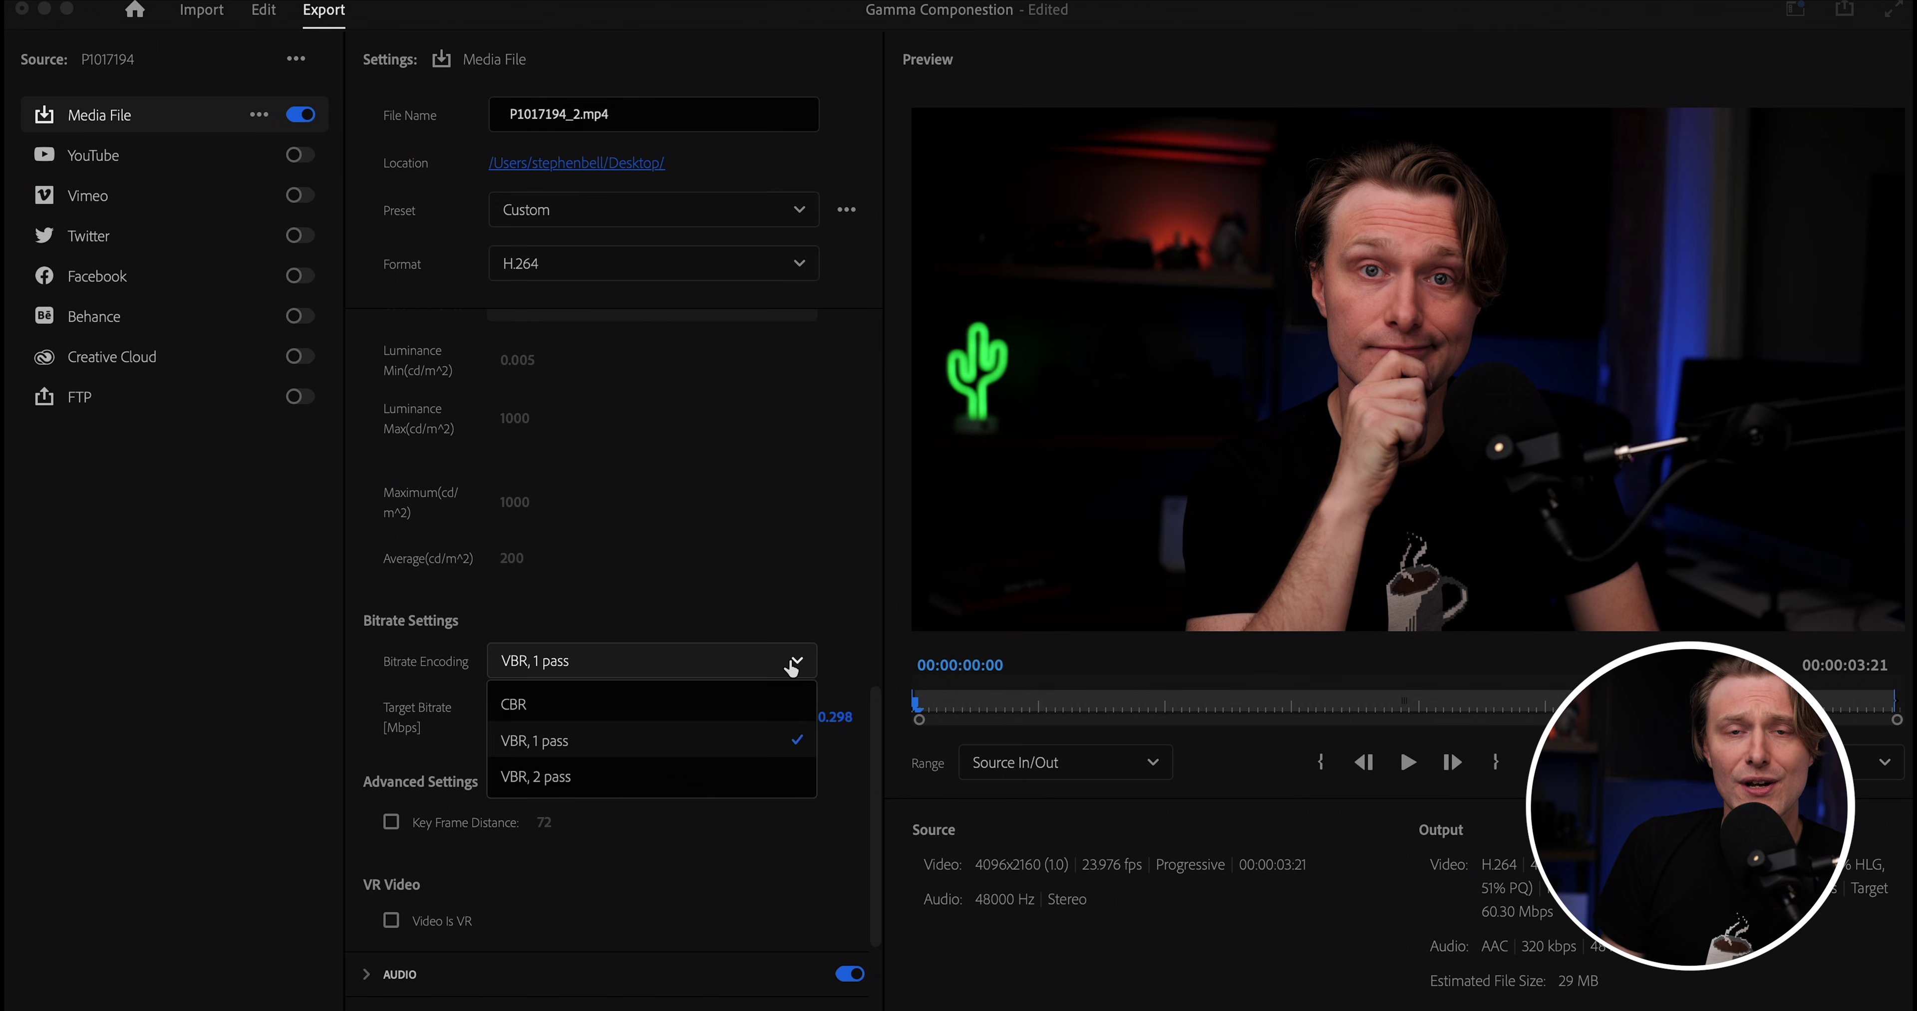
pyautogui.click(728, 769)
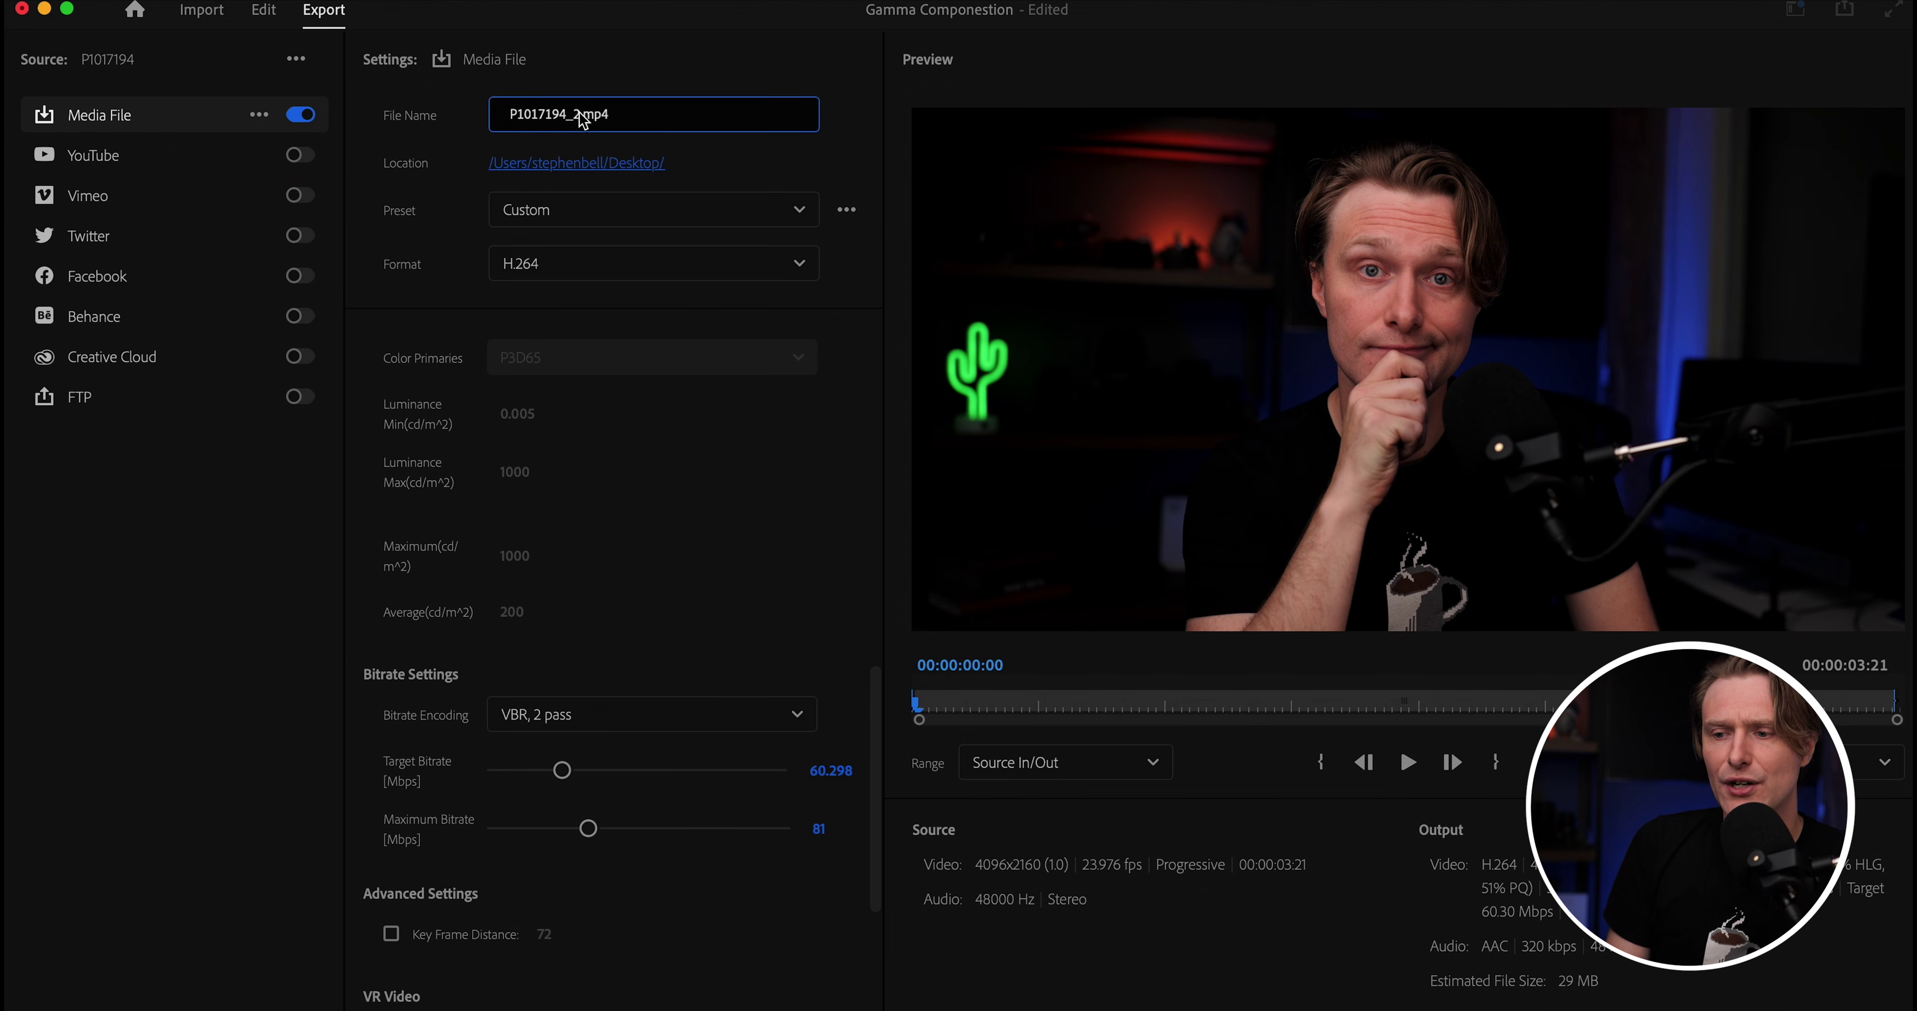
pyautogui.write('hebestvideoever')
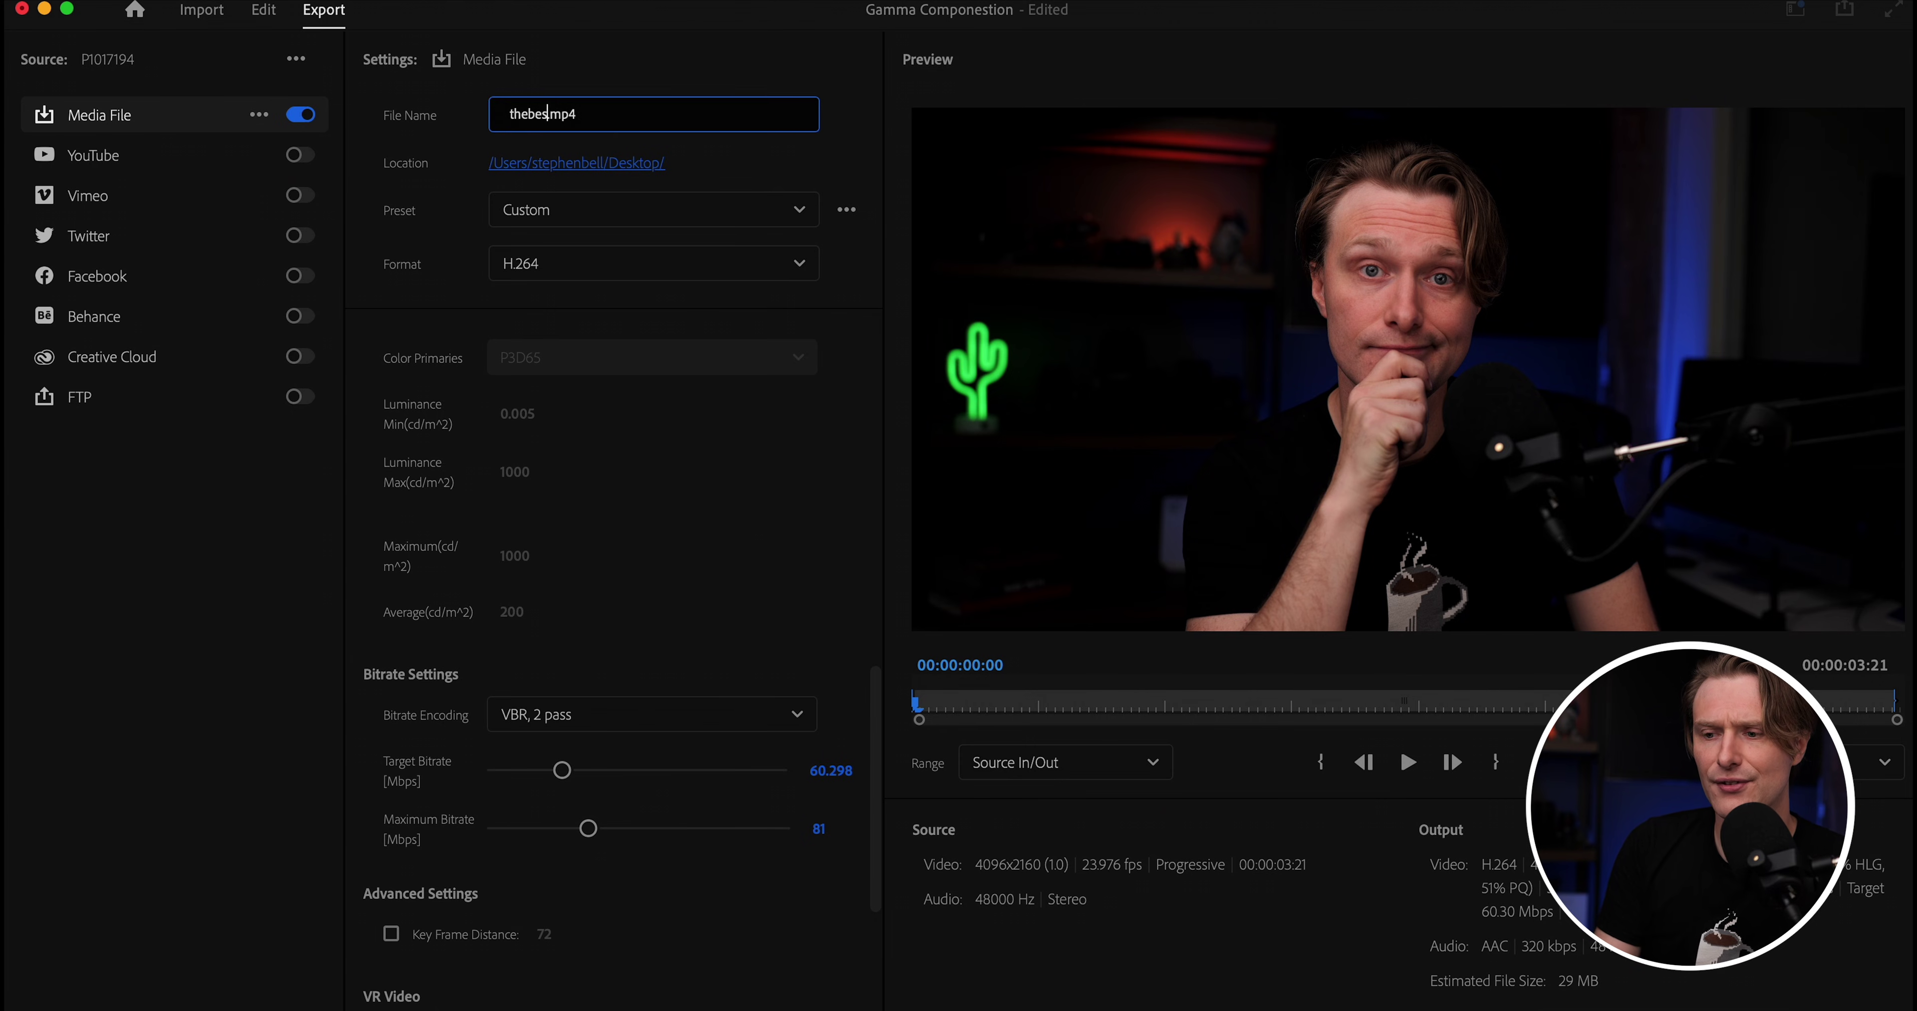
pyautogui.write('part')
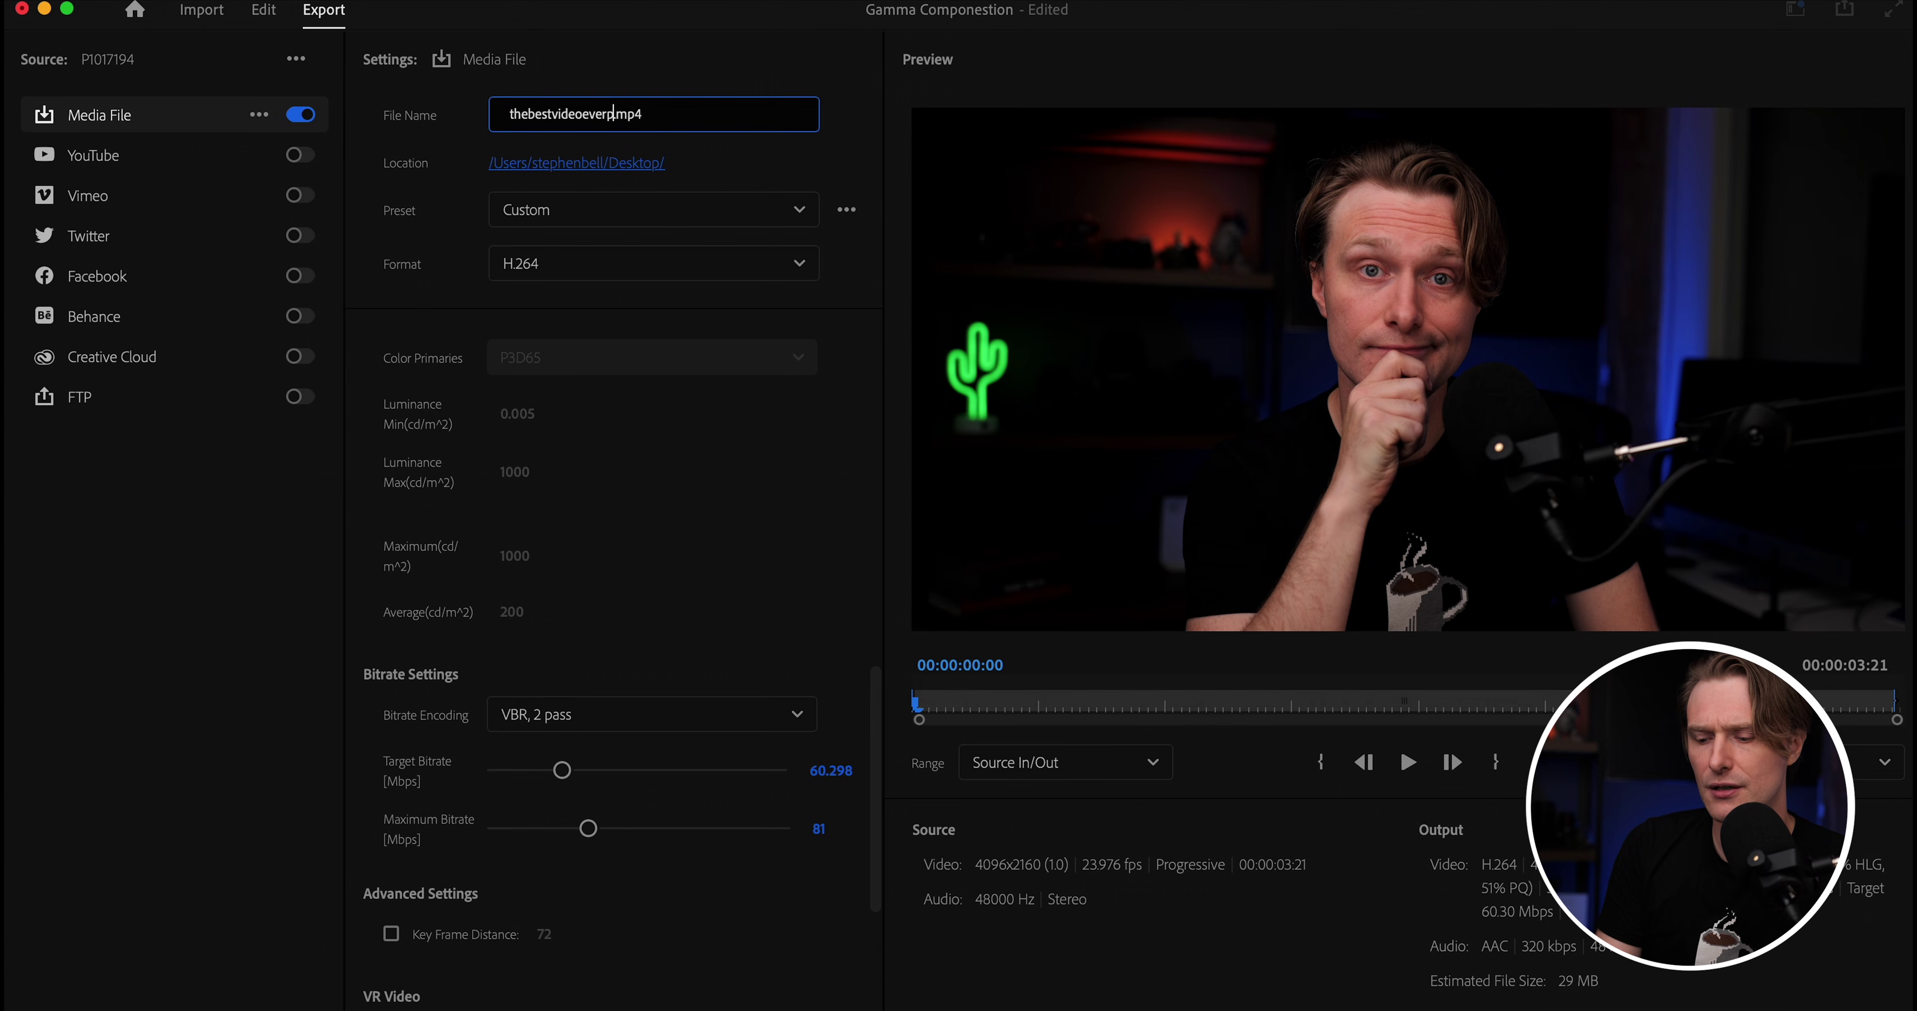
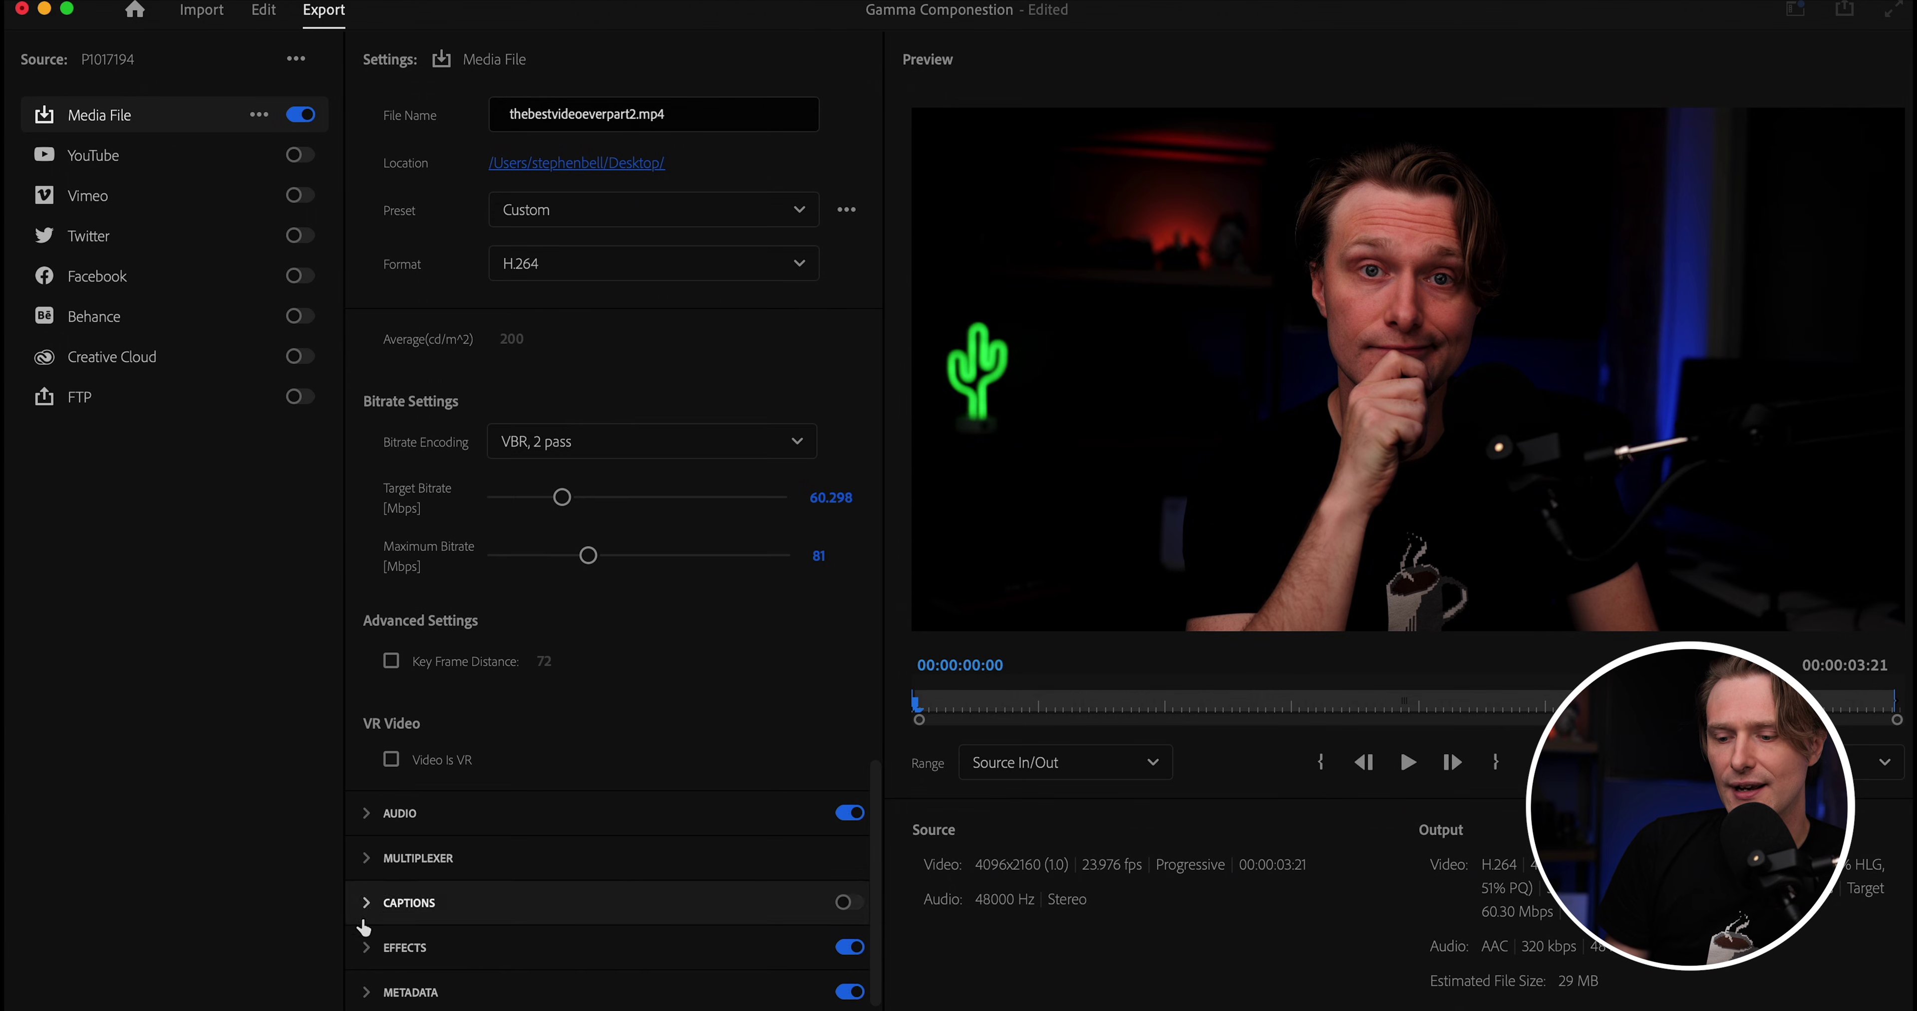
# Enable the Lumetri Look / LUT export effect, check its available looks and export the sequence.
pyautogui.click(365, 949)
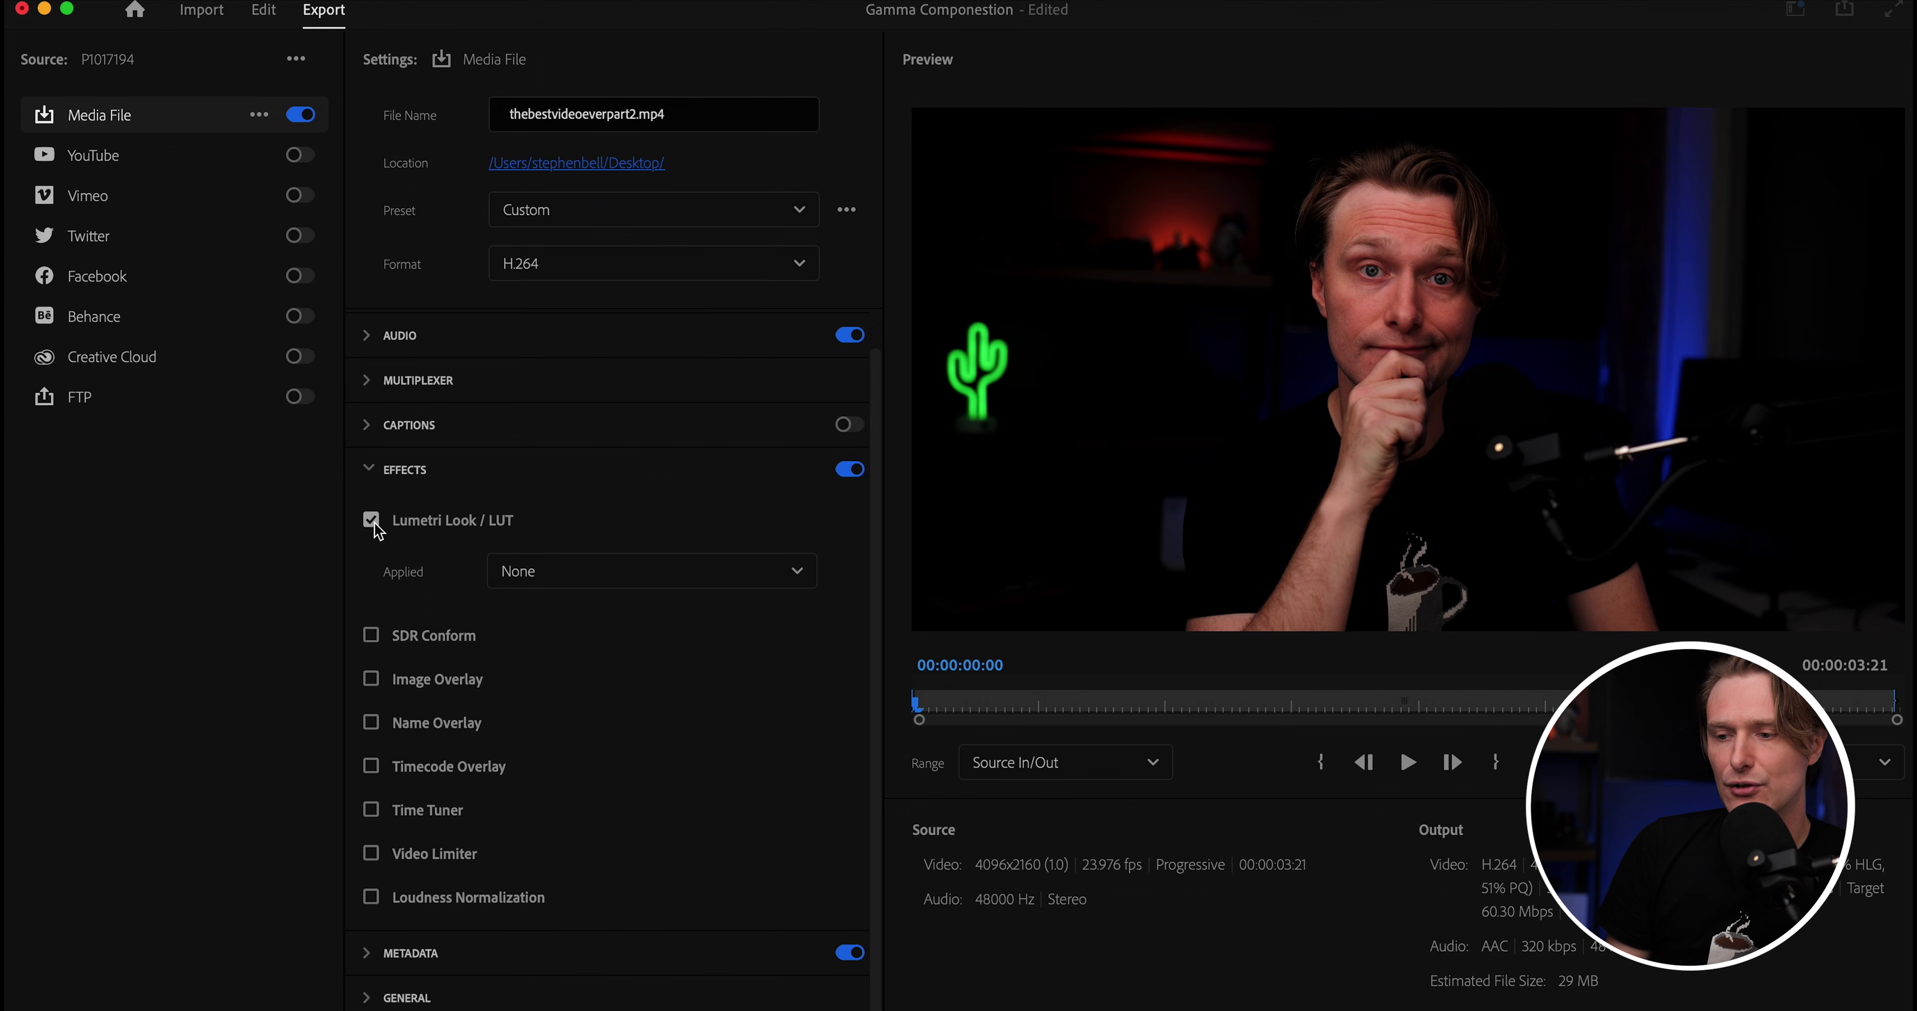
pyautogui.click(582, 584)
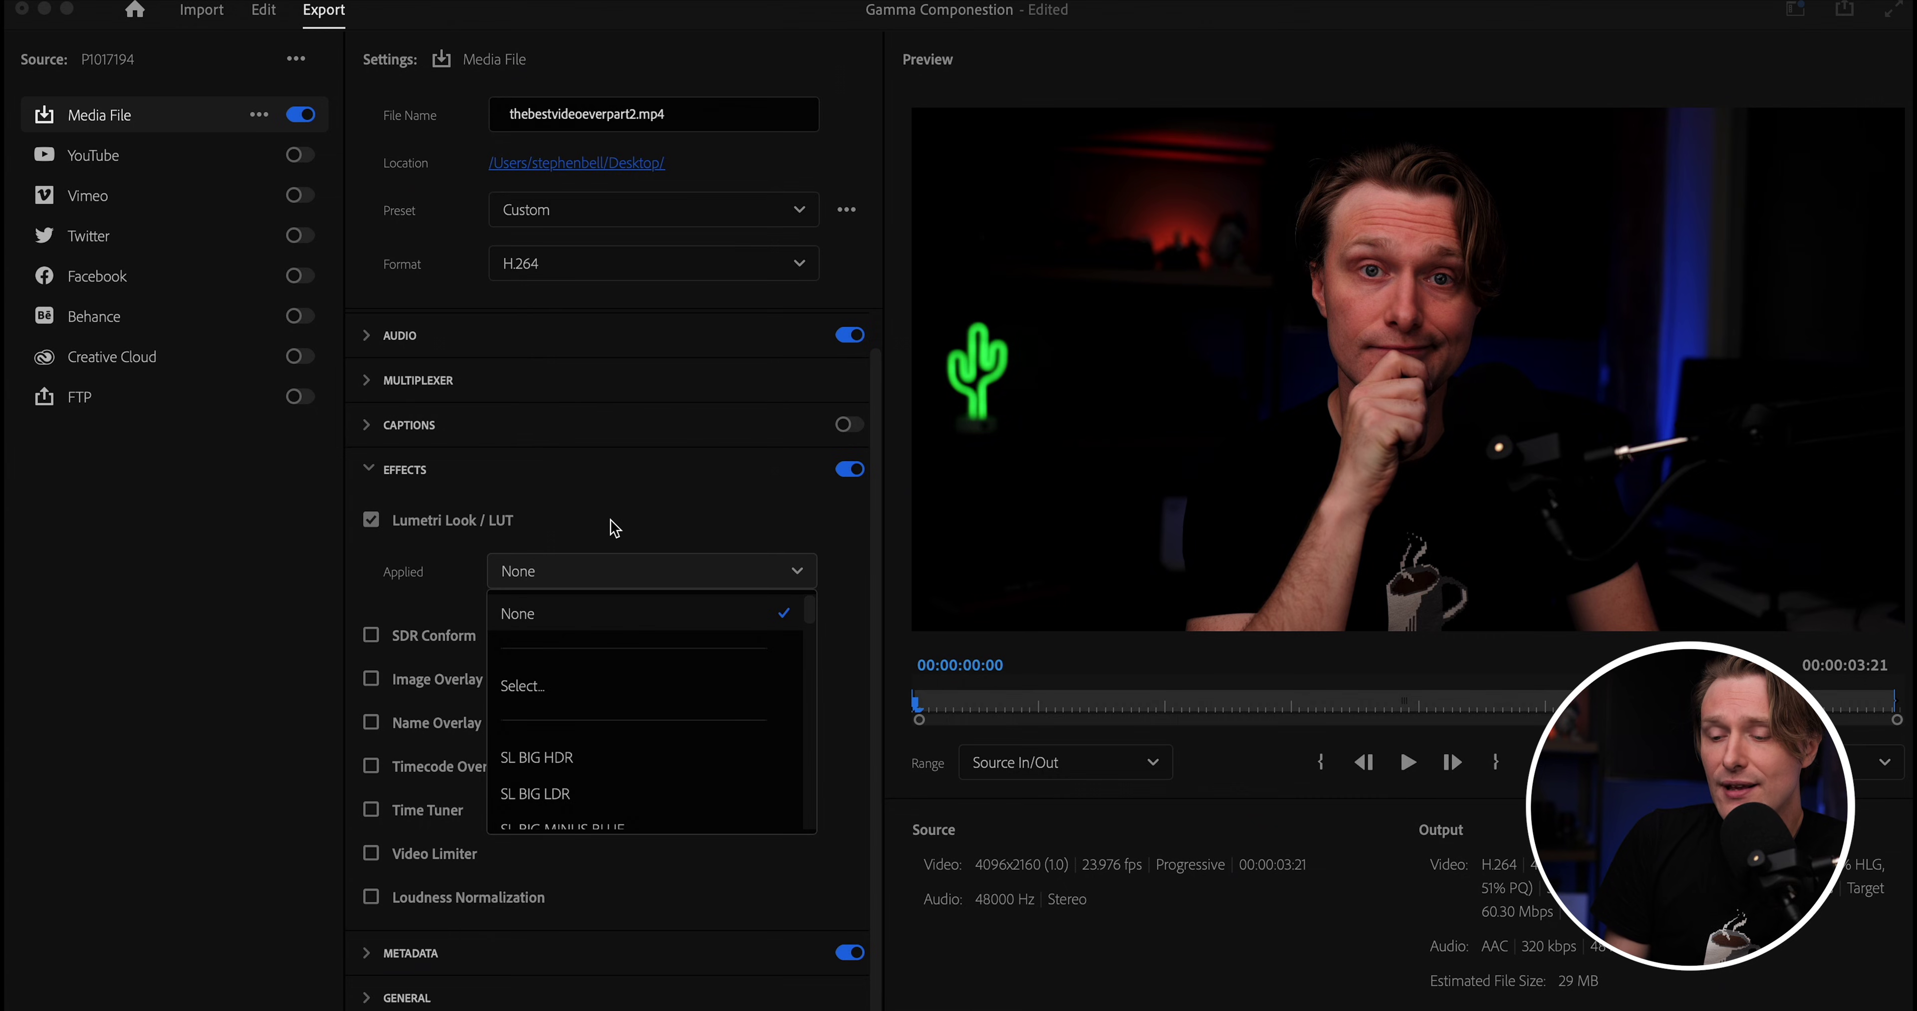
pyautogui.click(617, 526)
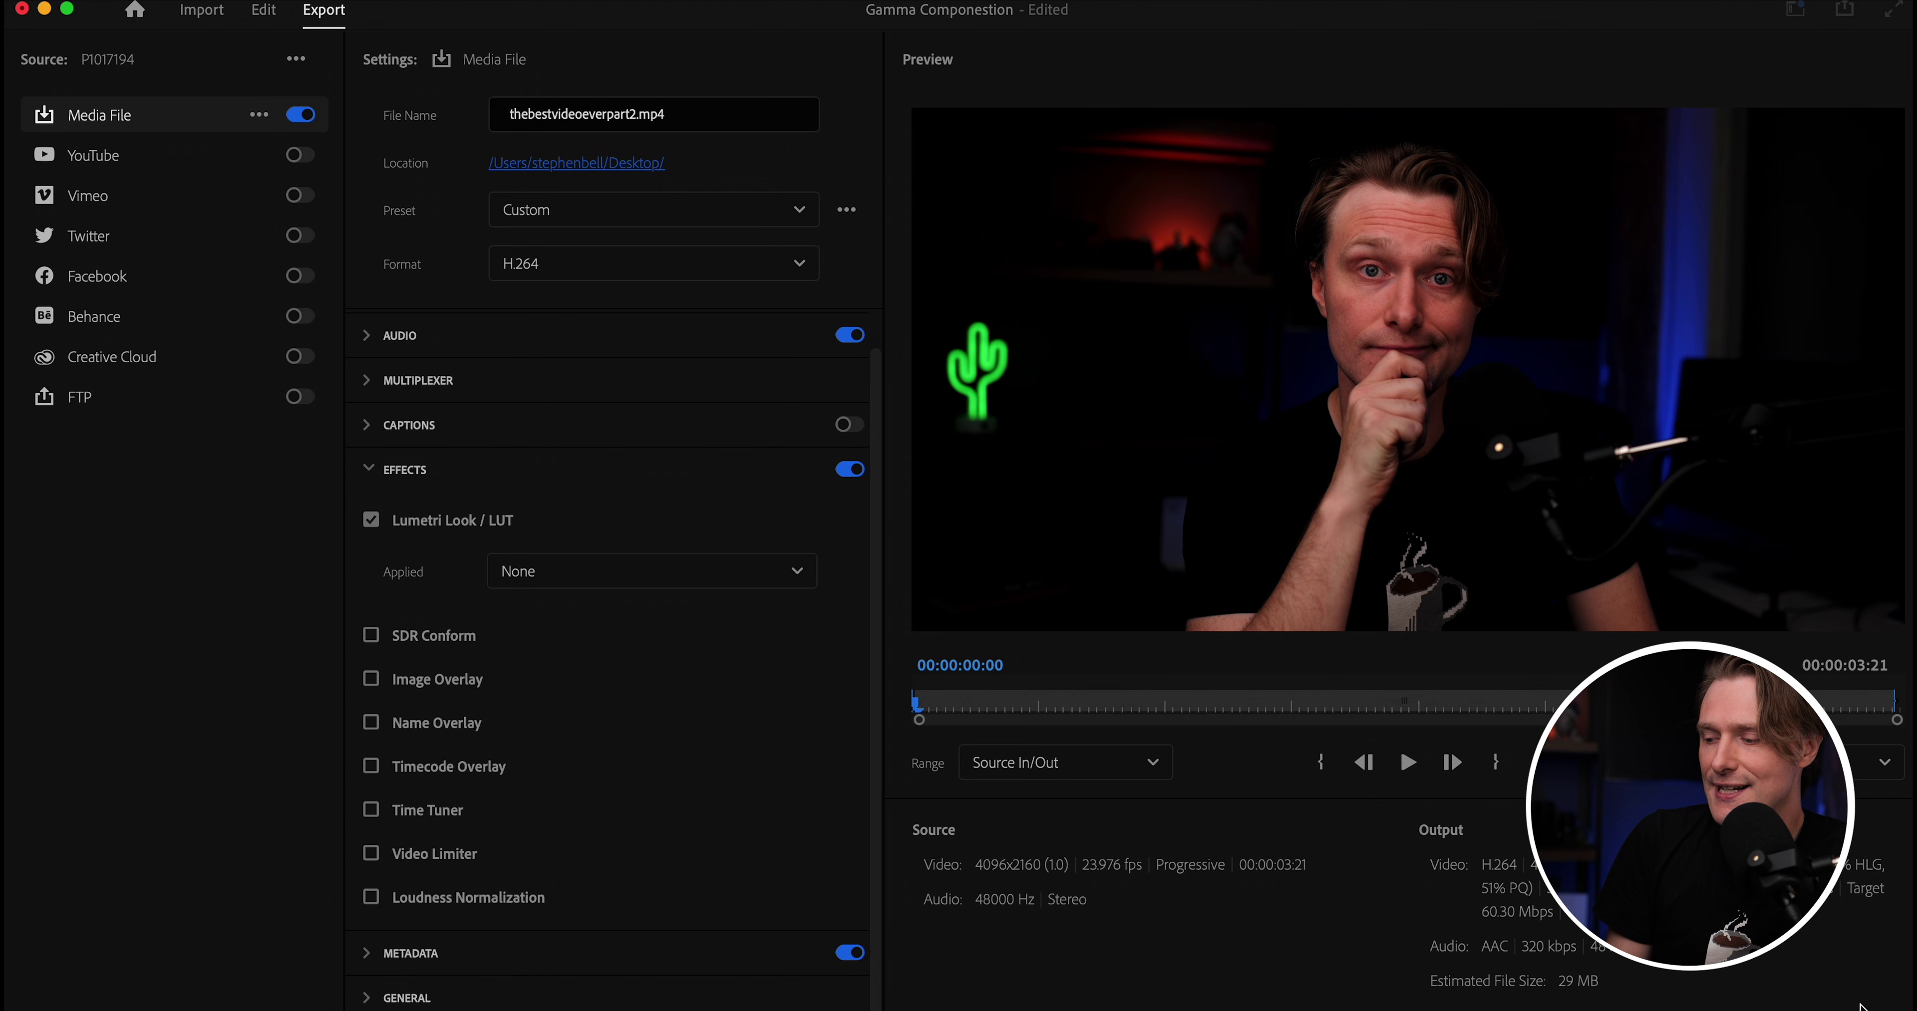
pyautogui.click(1801, 1004)
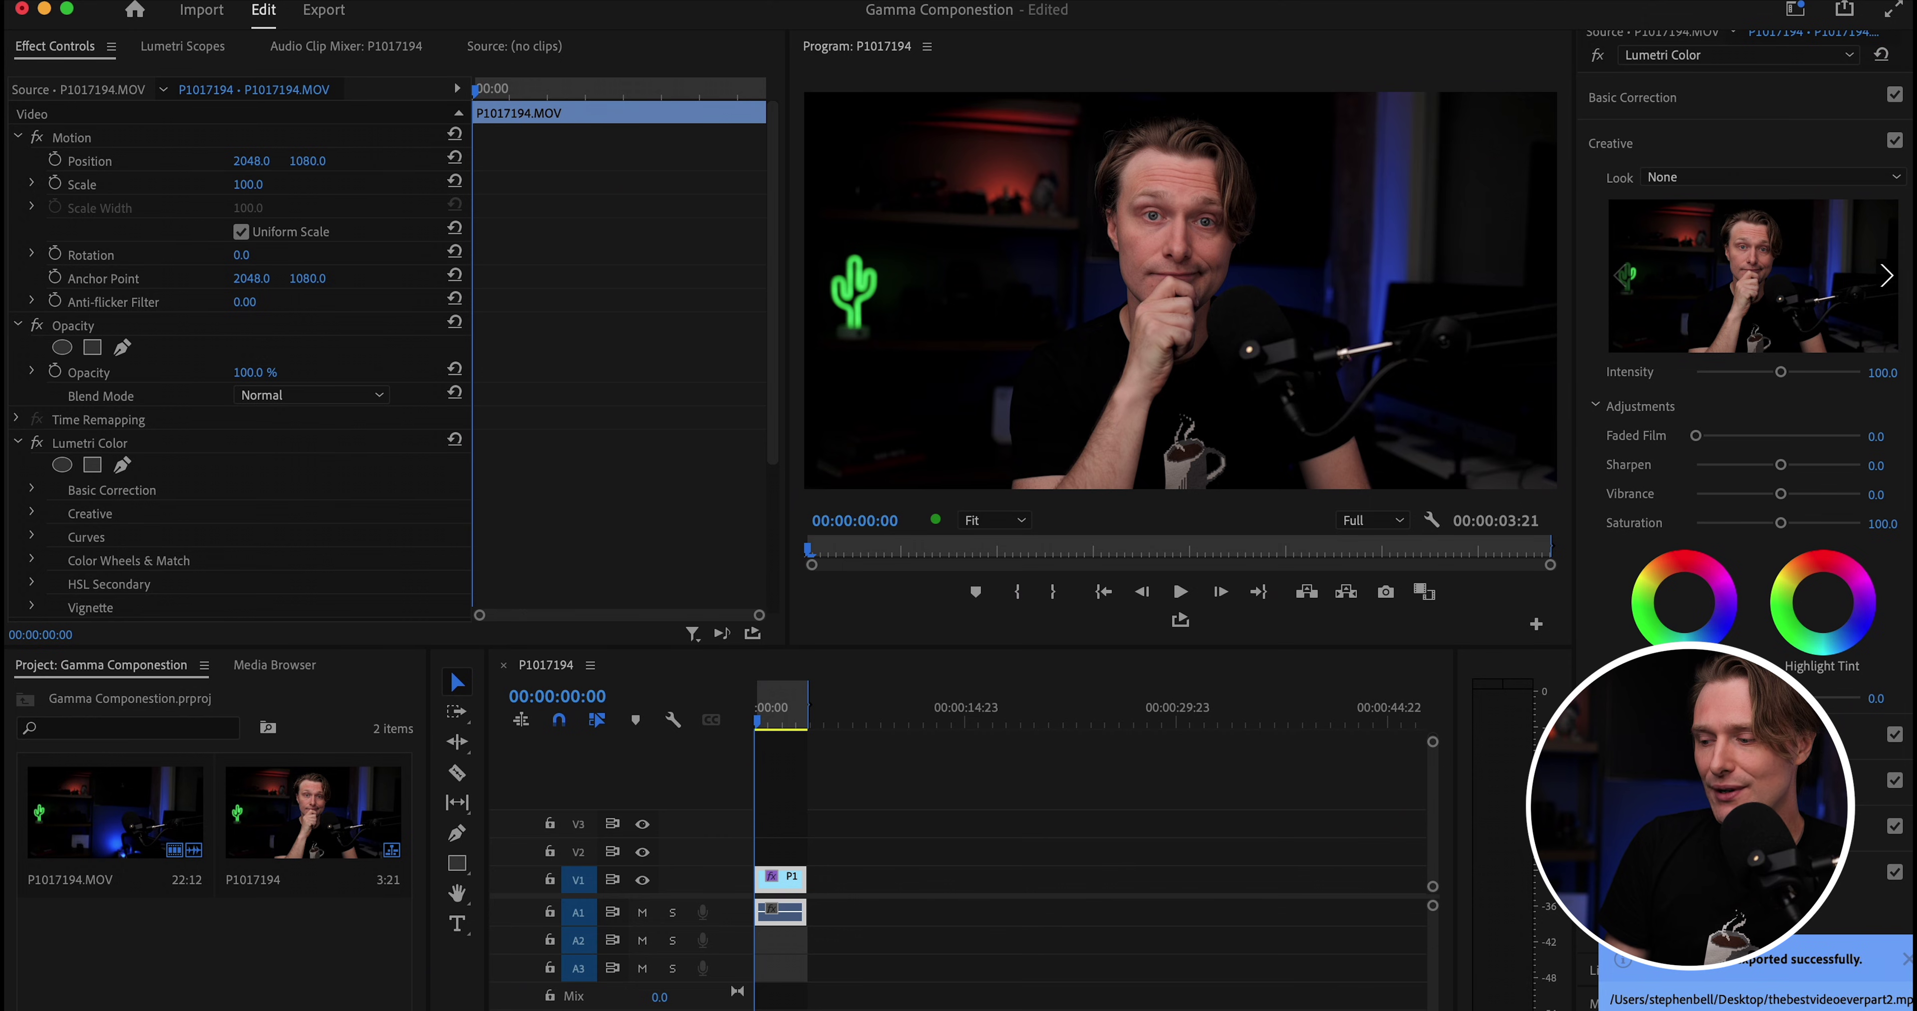
# Locate the exported thebestvideoeverpart2.mp4 in Finder and open it in the player to examine its colours.
pyautogui.click(1668, 997)
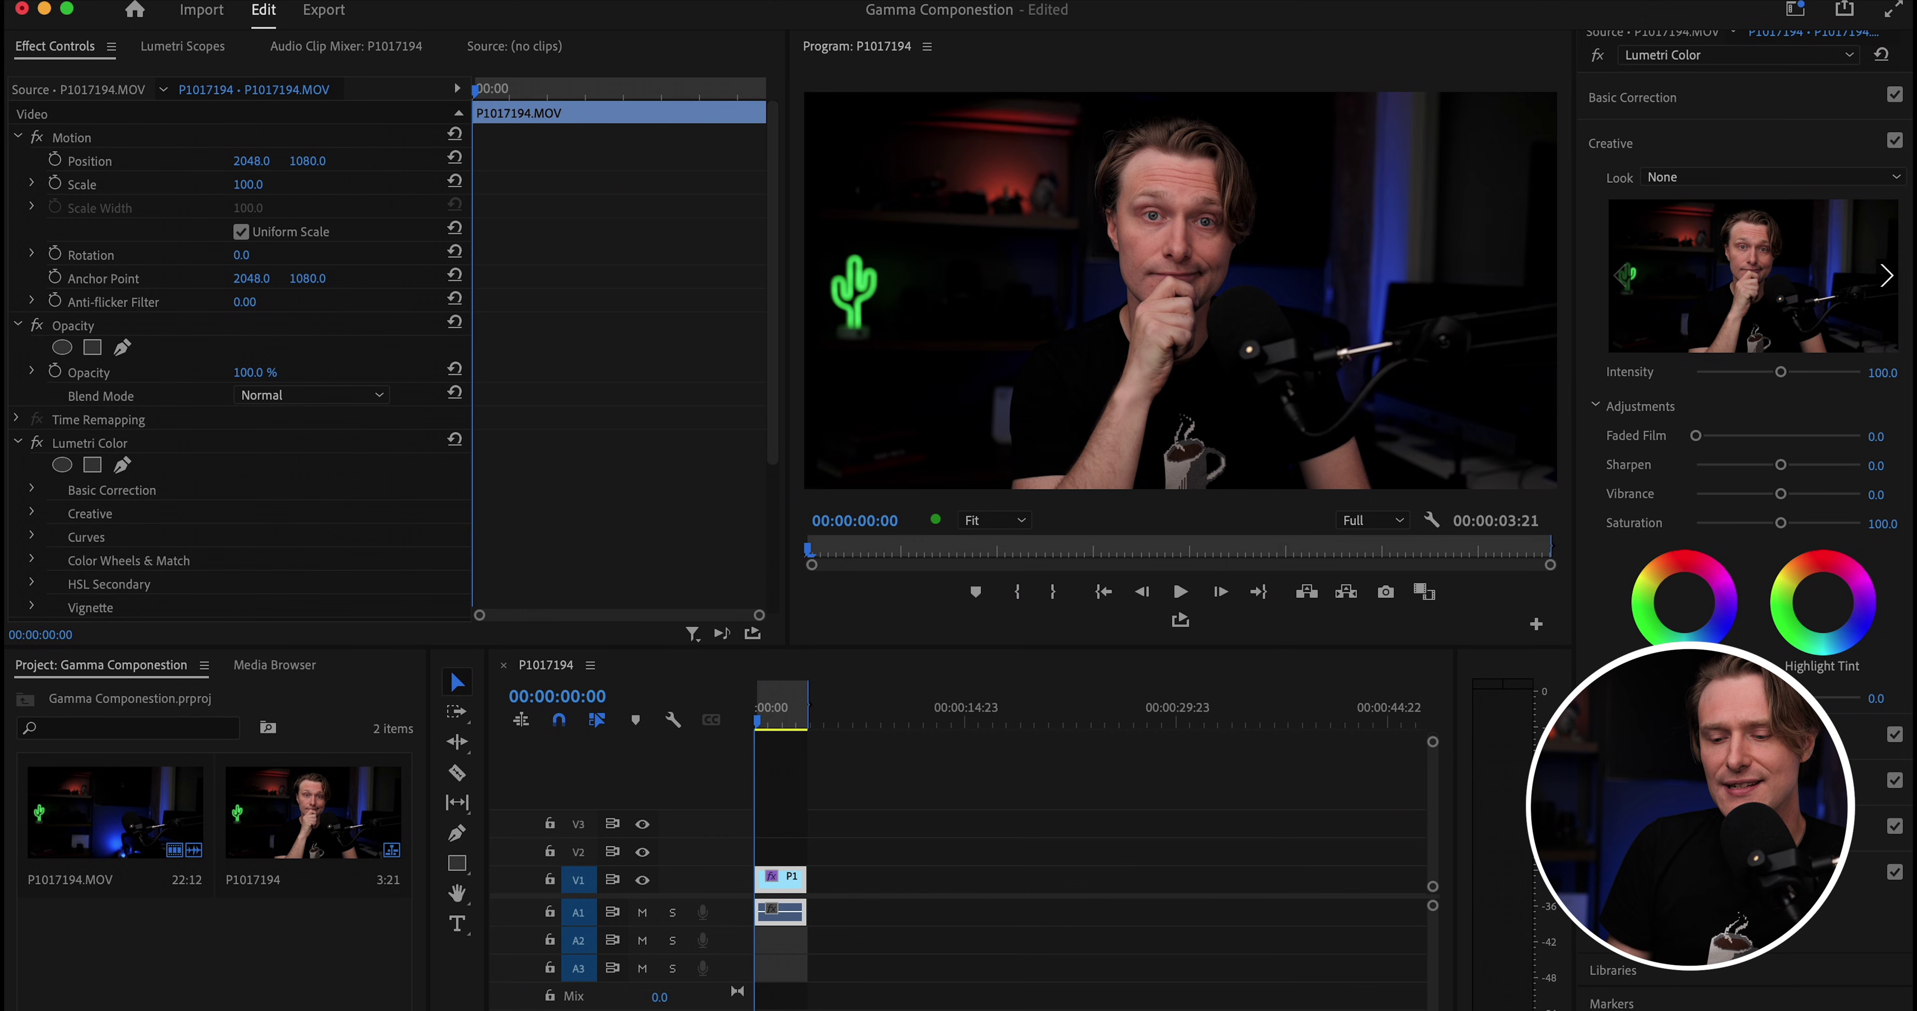
pyautogui.doubleClick(590, 269)
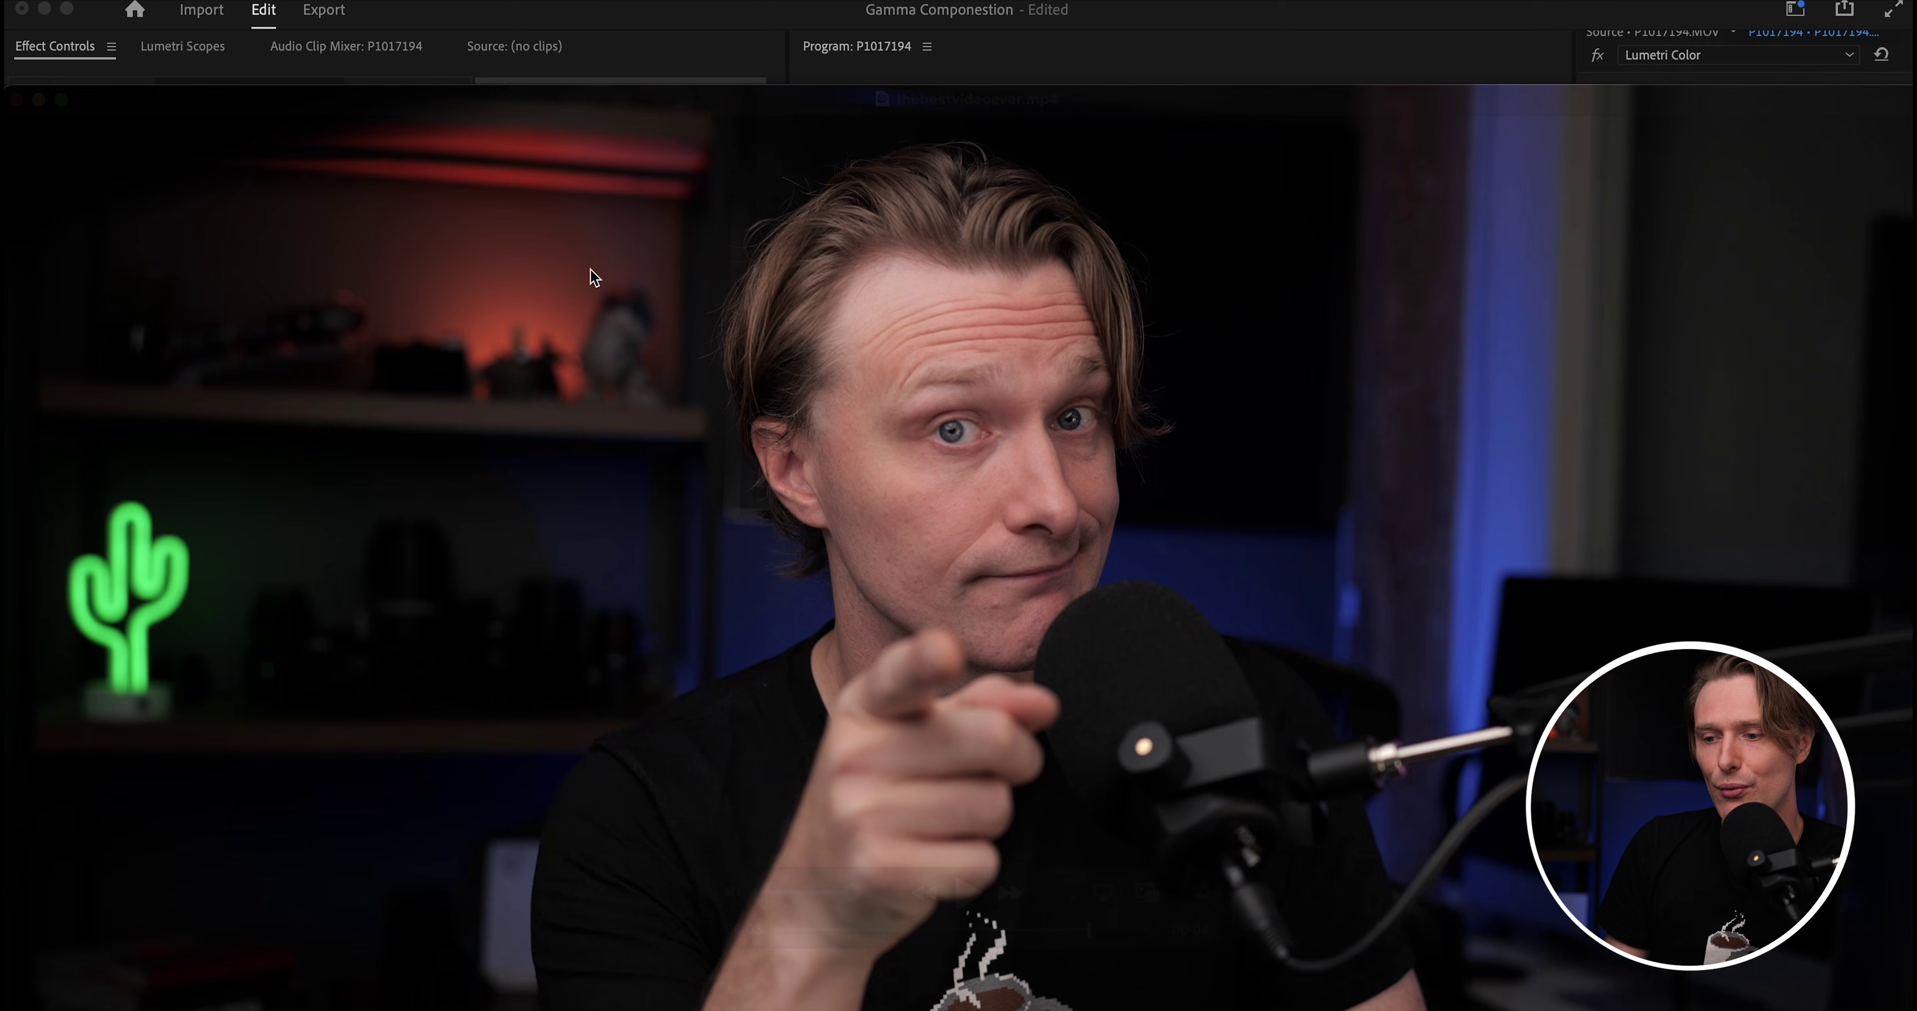
pyautogui.moveTo(1176, 80); pyautogui.dragTo(1181, 9)
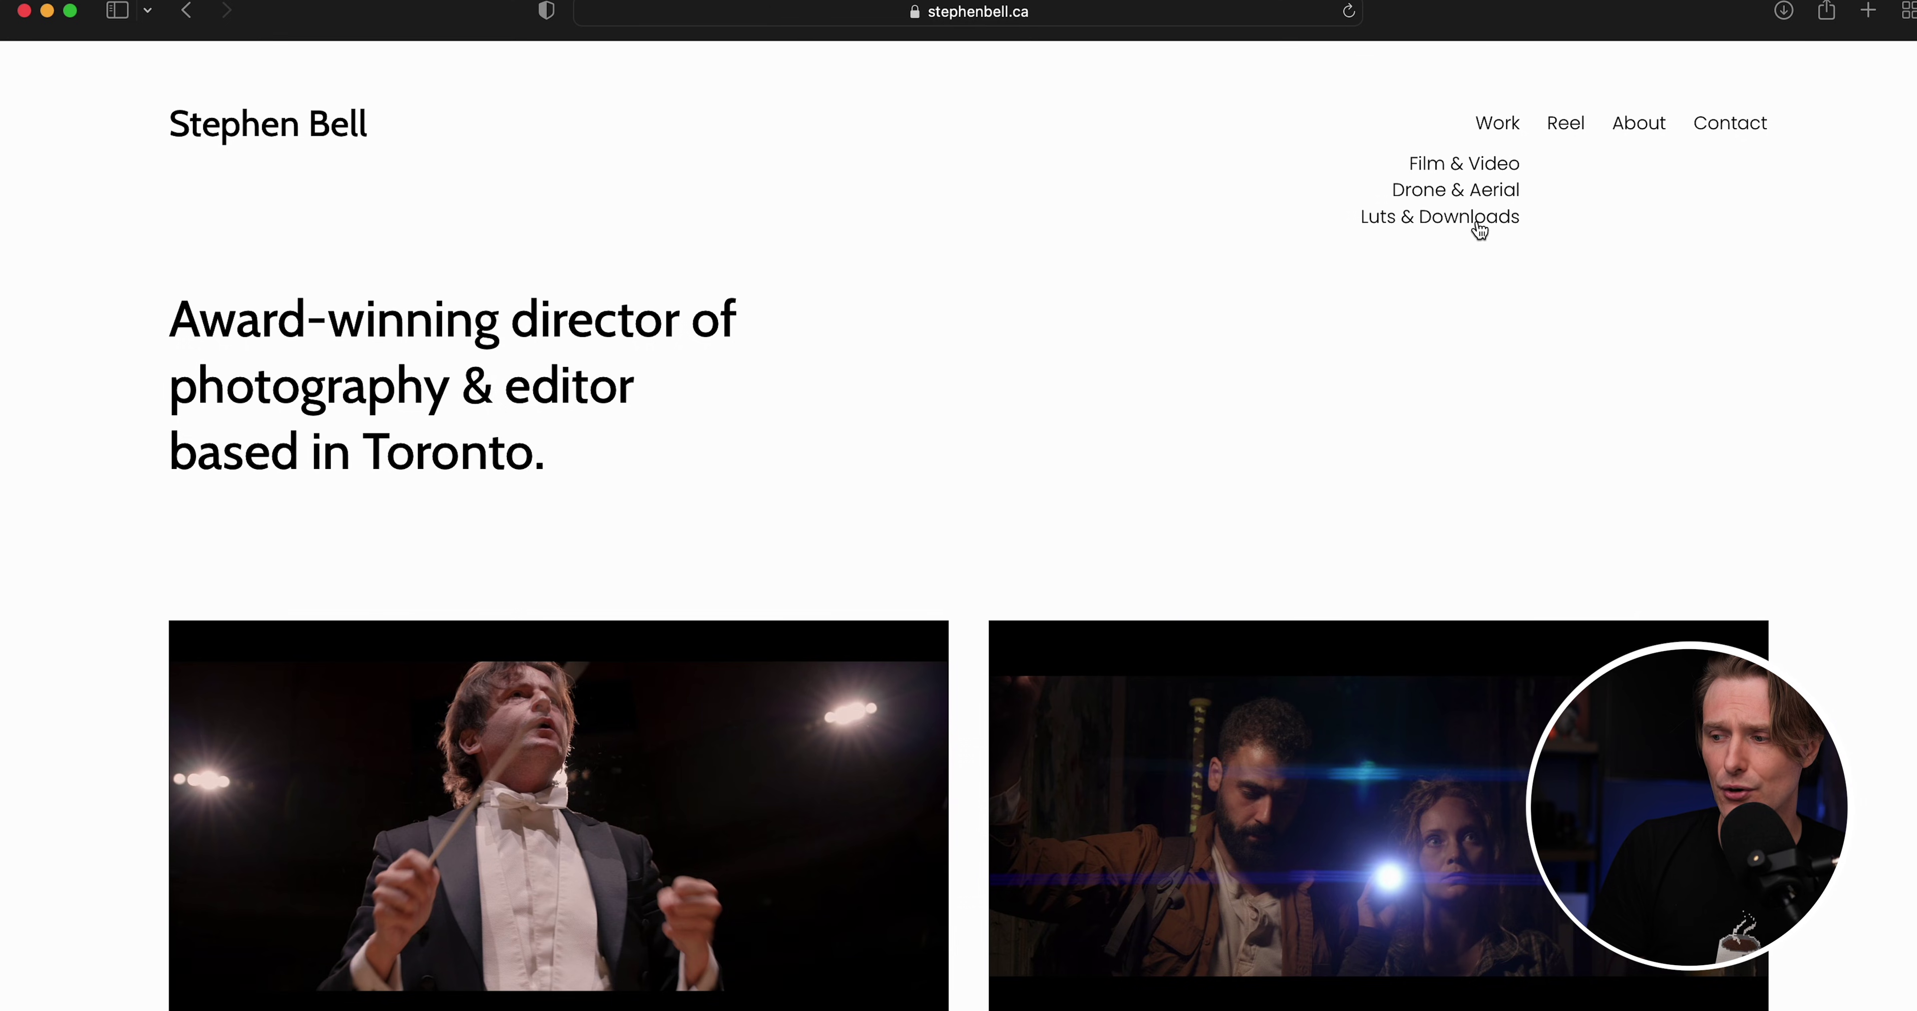
# In the browser, find the QT Gamma Compensation Lut on the website's Luts & Downloads page and open the downloads folder.
pyautogui.scroll(-4, 1146, 674)
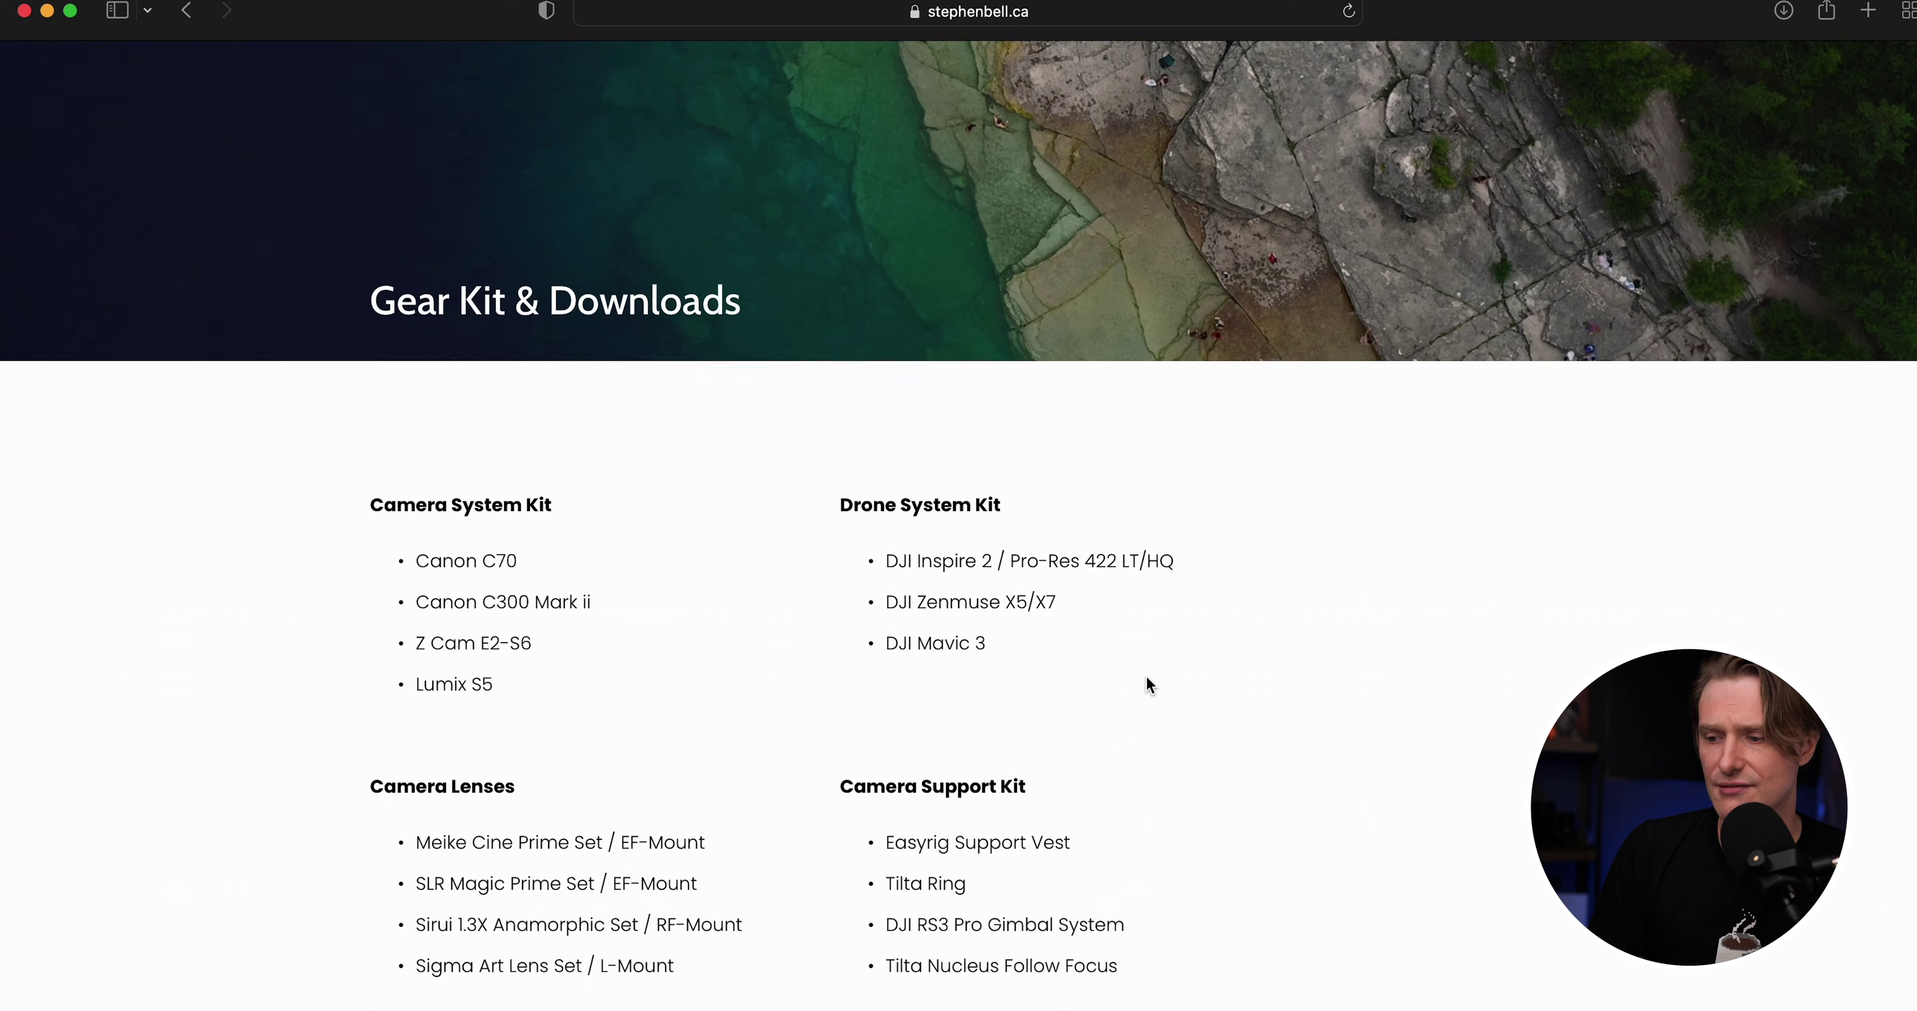
pyautogui.scroll(-8, 1146, 684)
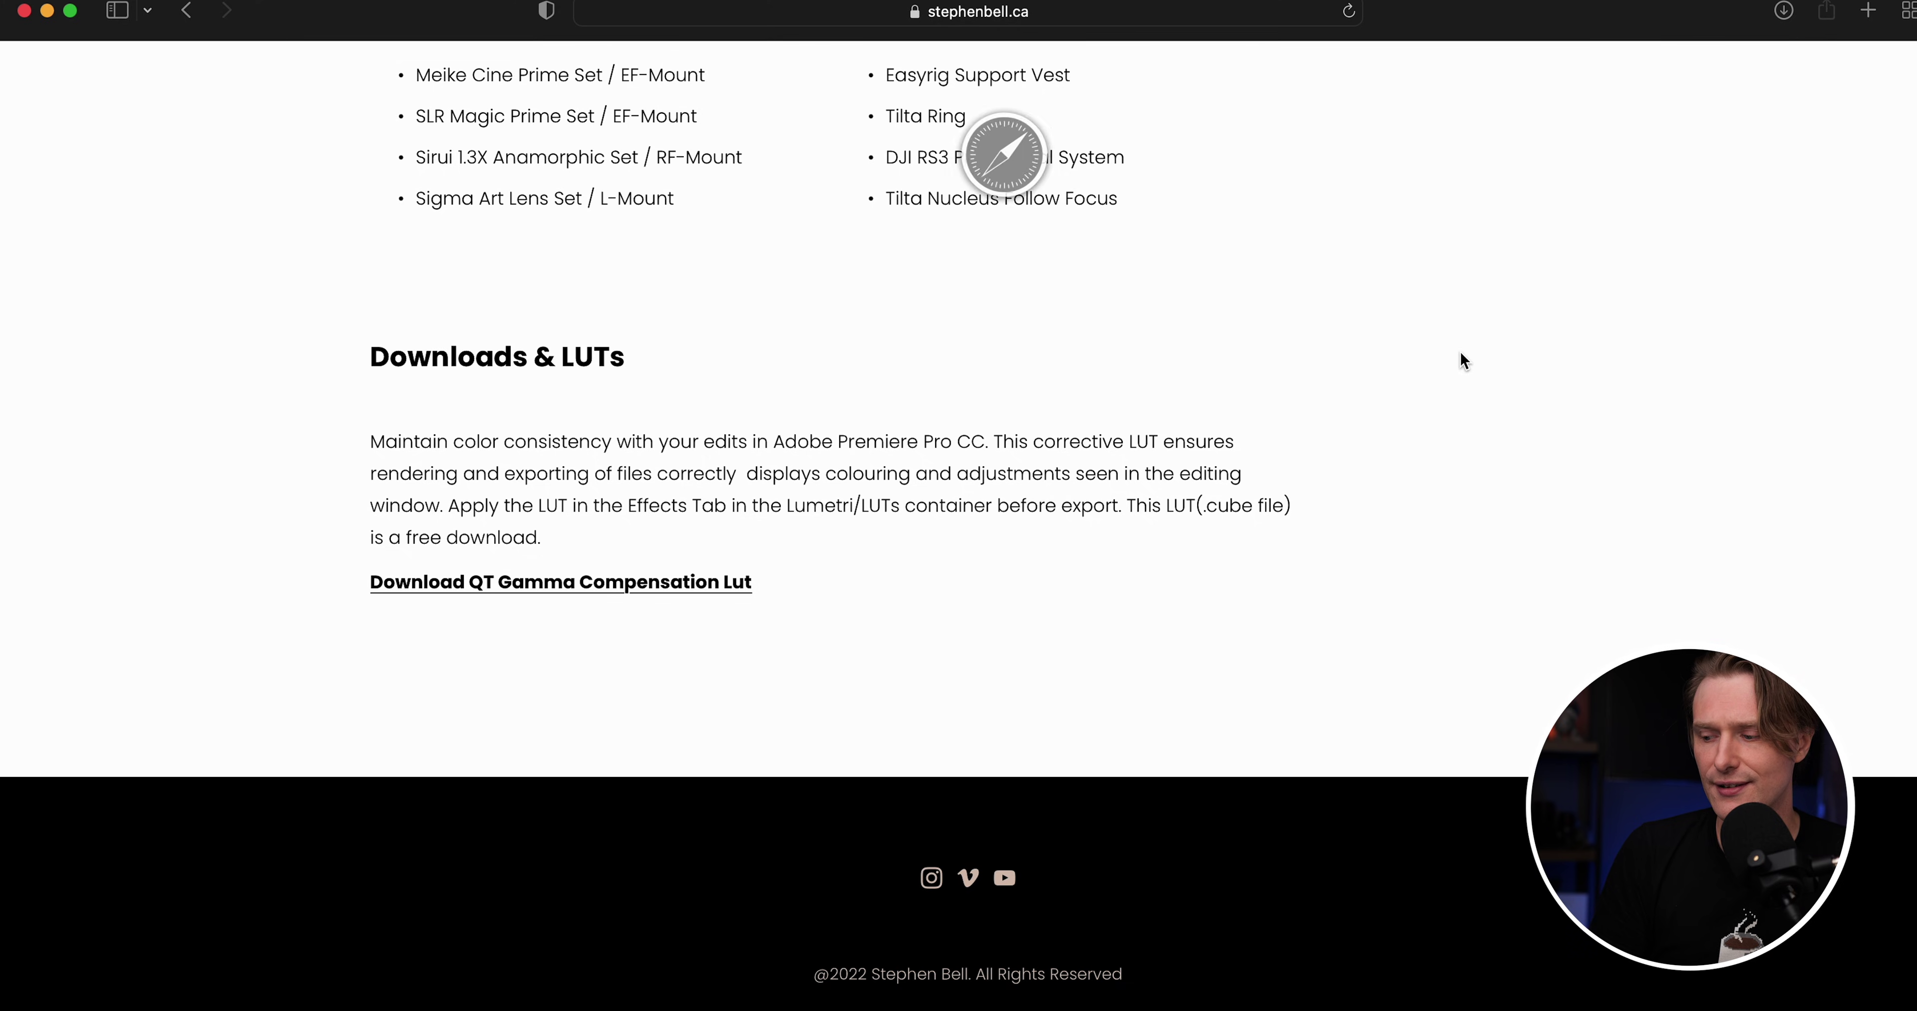
pyautogui.click(1674, 1004)
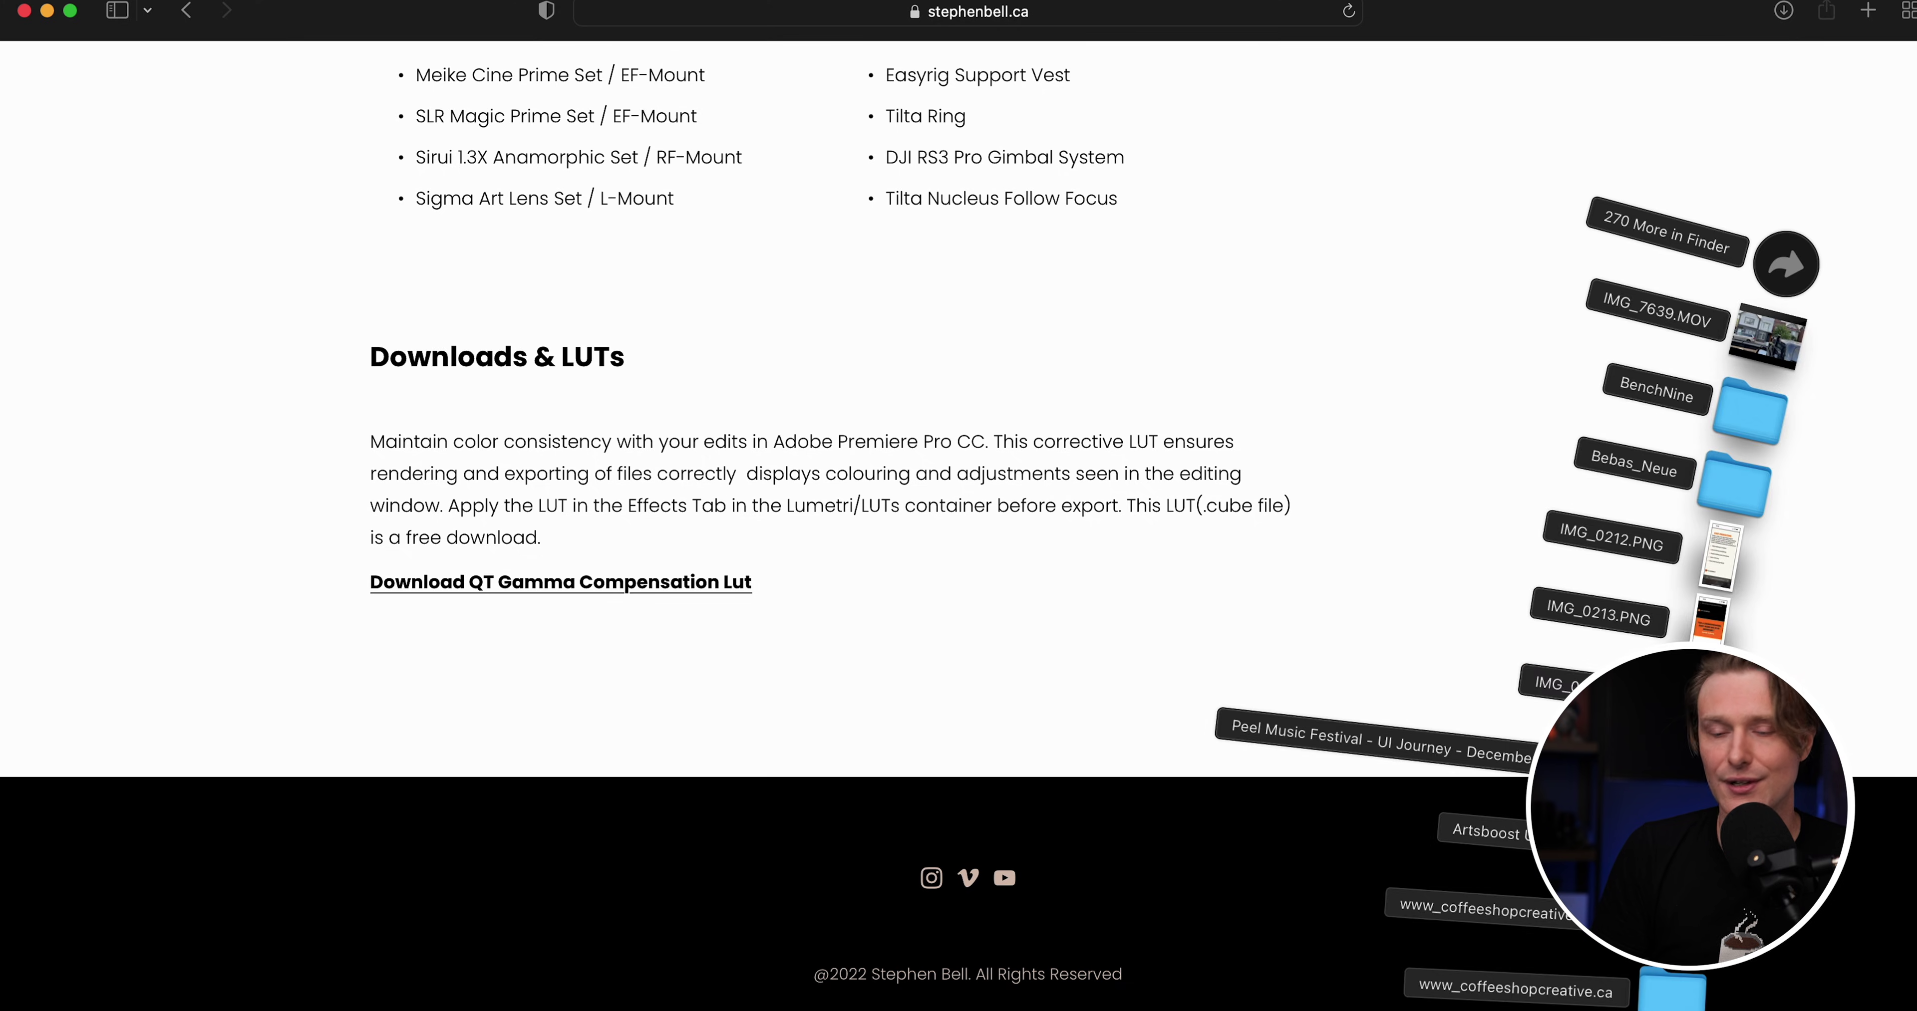